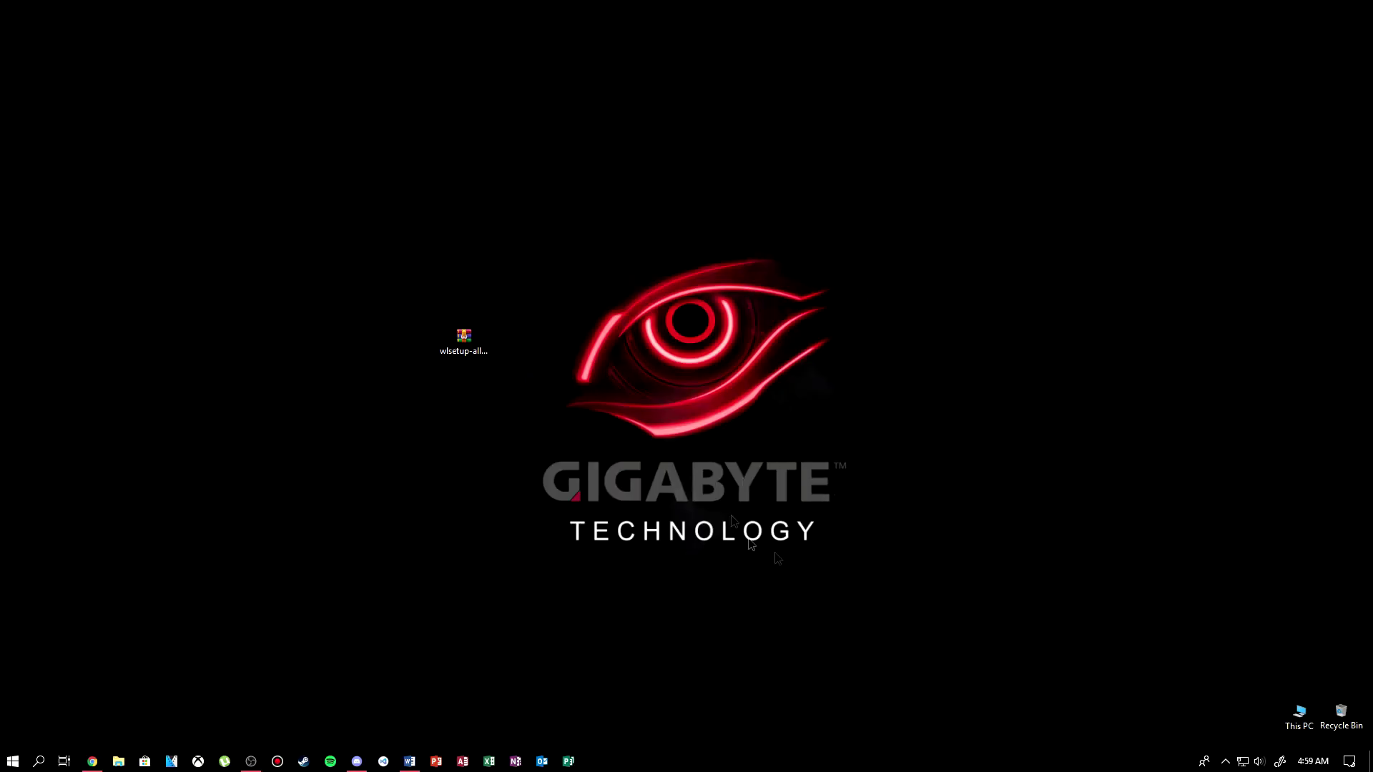
Go to kuturl.com/nX0aqm in Chrome and start the 'I'm not a robot' check
left_click(92, 762)
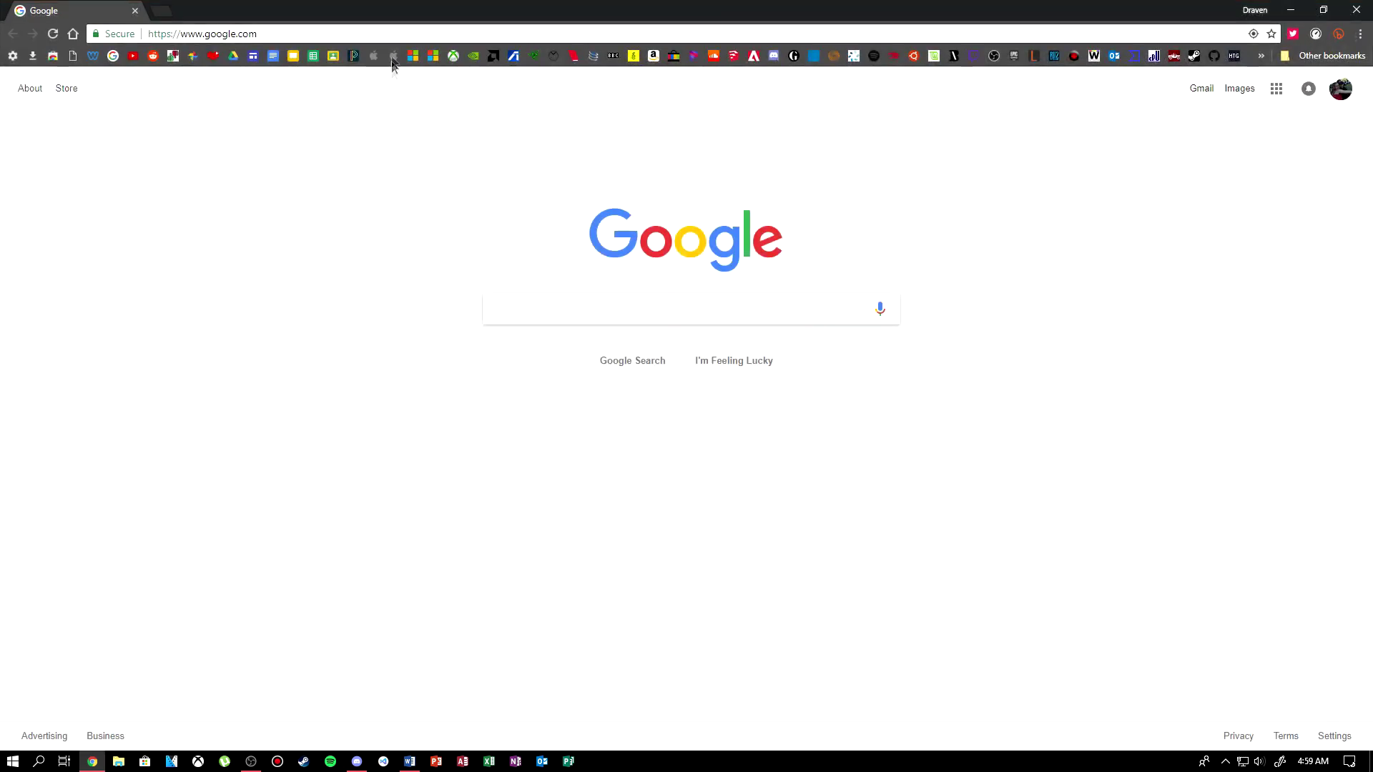
left_click(387, 32)
type("kuturl.com/nX0aqm")
key("Return")
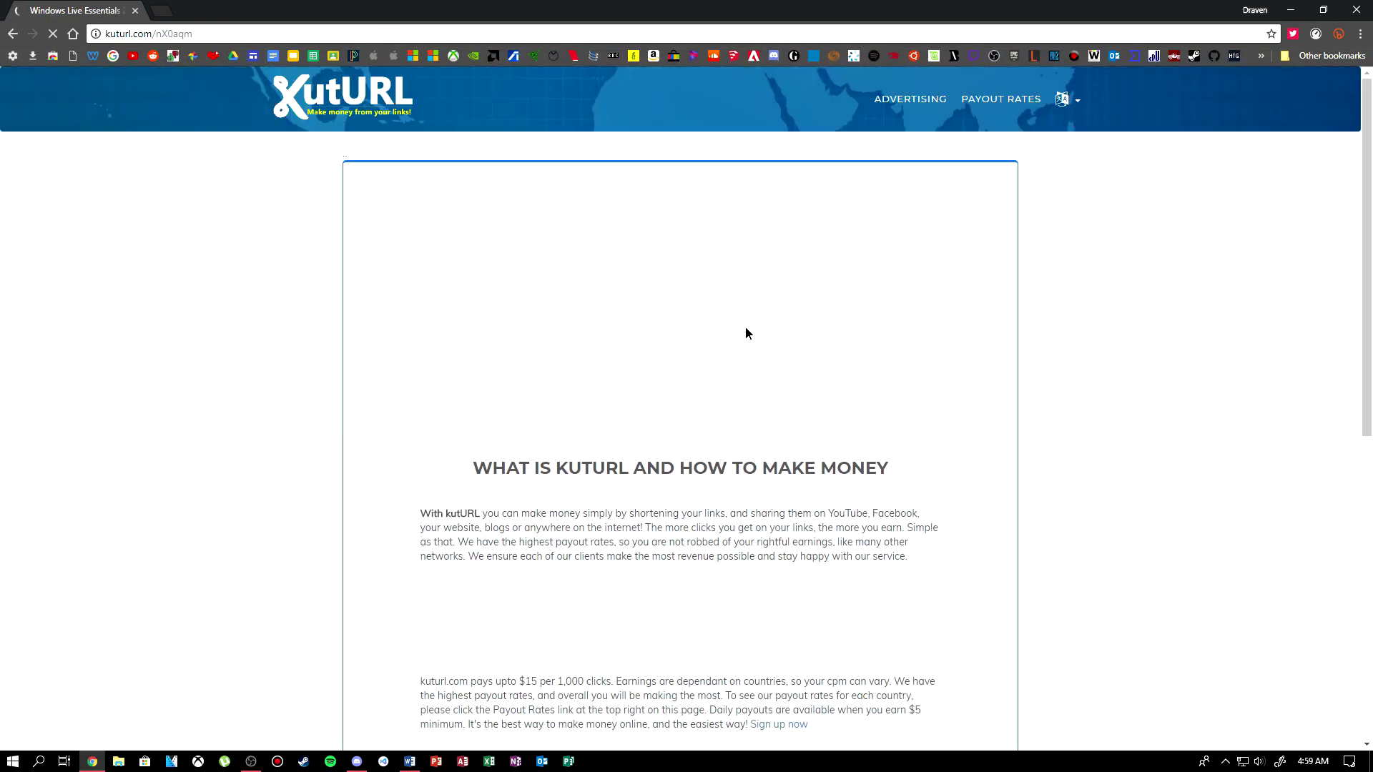
scroll(708, 422, "down", 3)
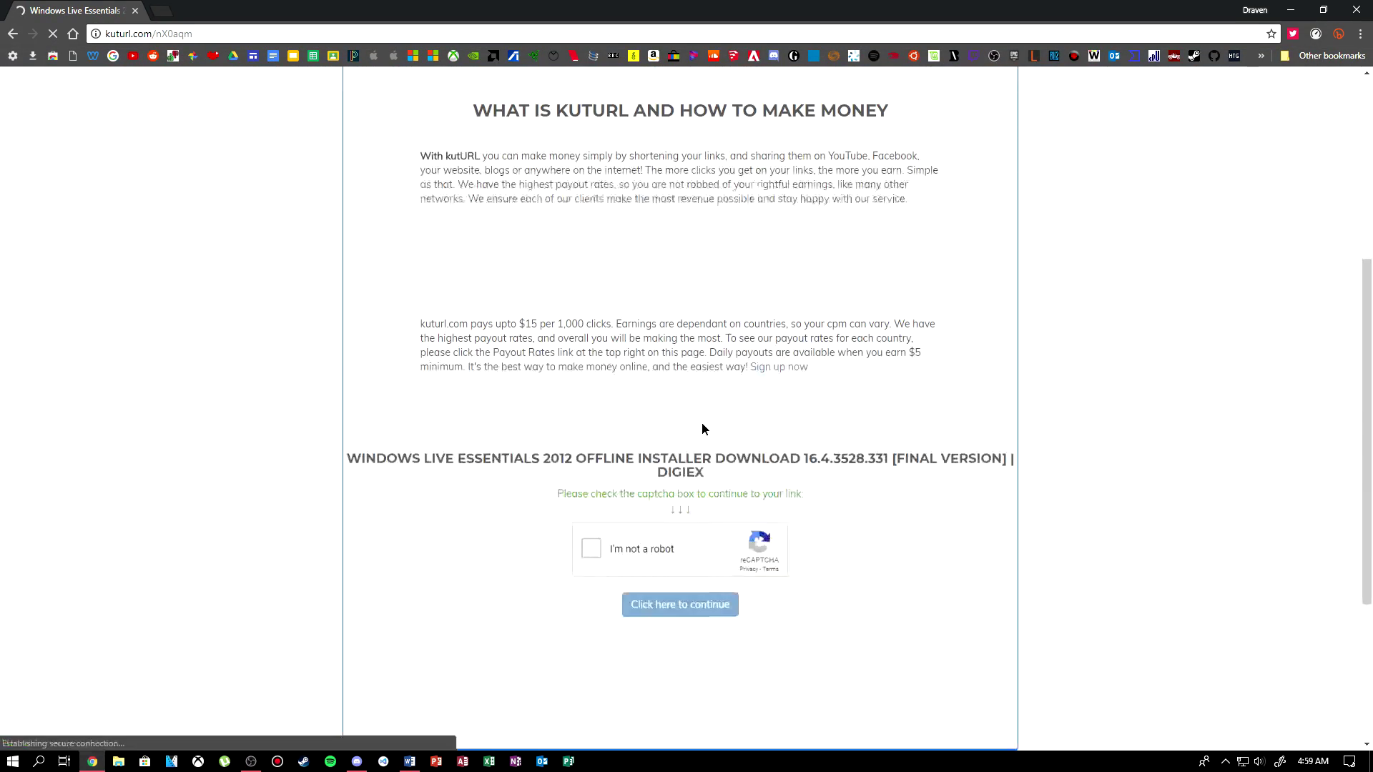
scroll(702, 421, "down", 2)
left_click(593, 335)
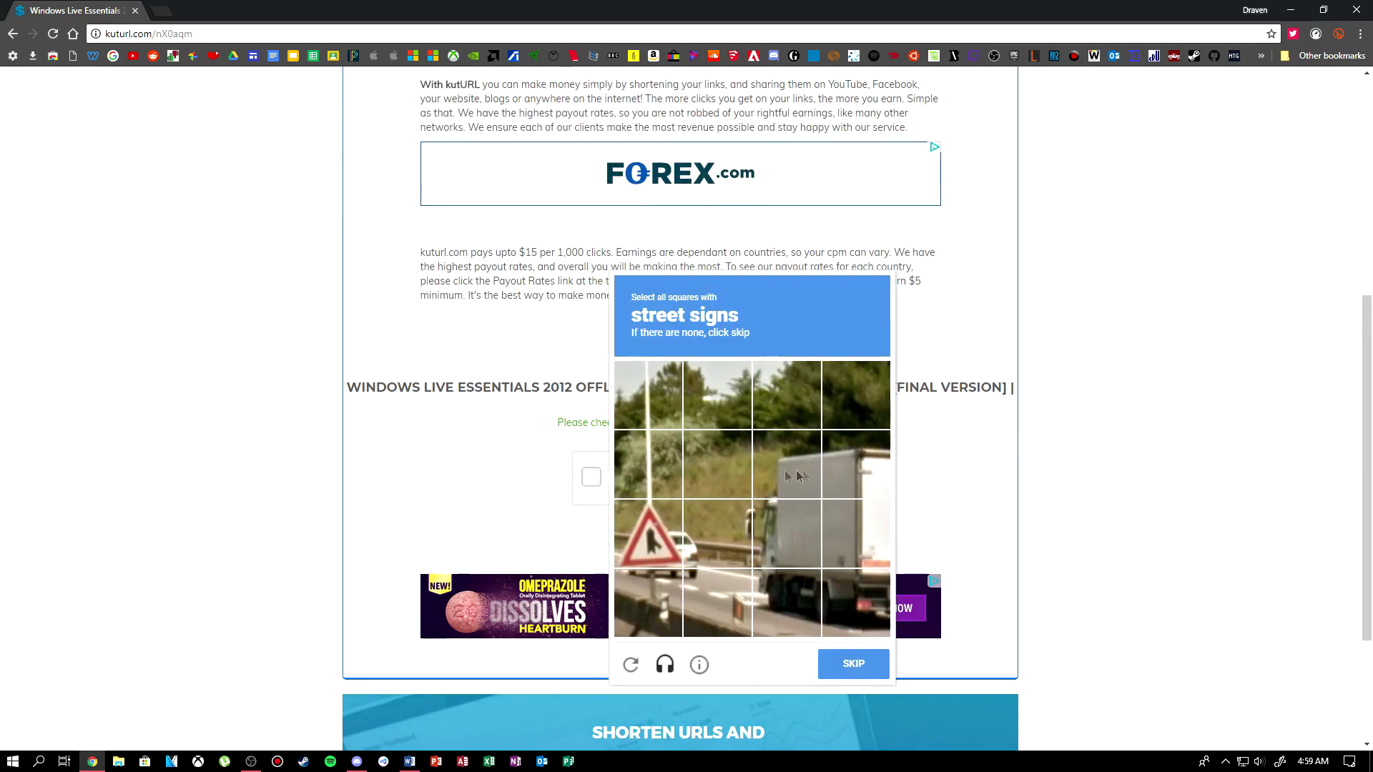
Mark the street-sign tiles in the first reCAPTCHA challenge images
left_click(648, 535)
left_click(852, 664)
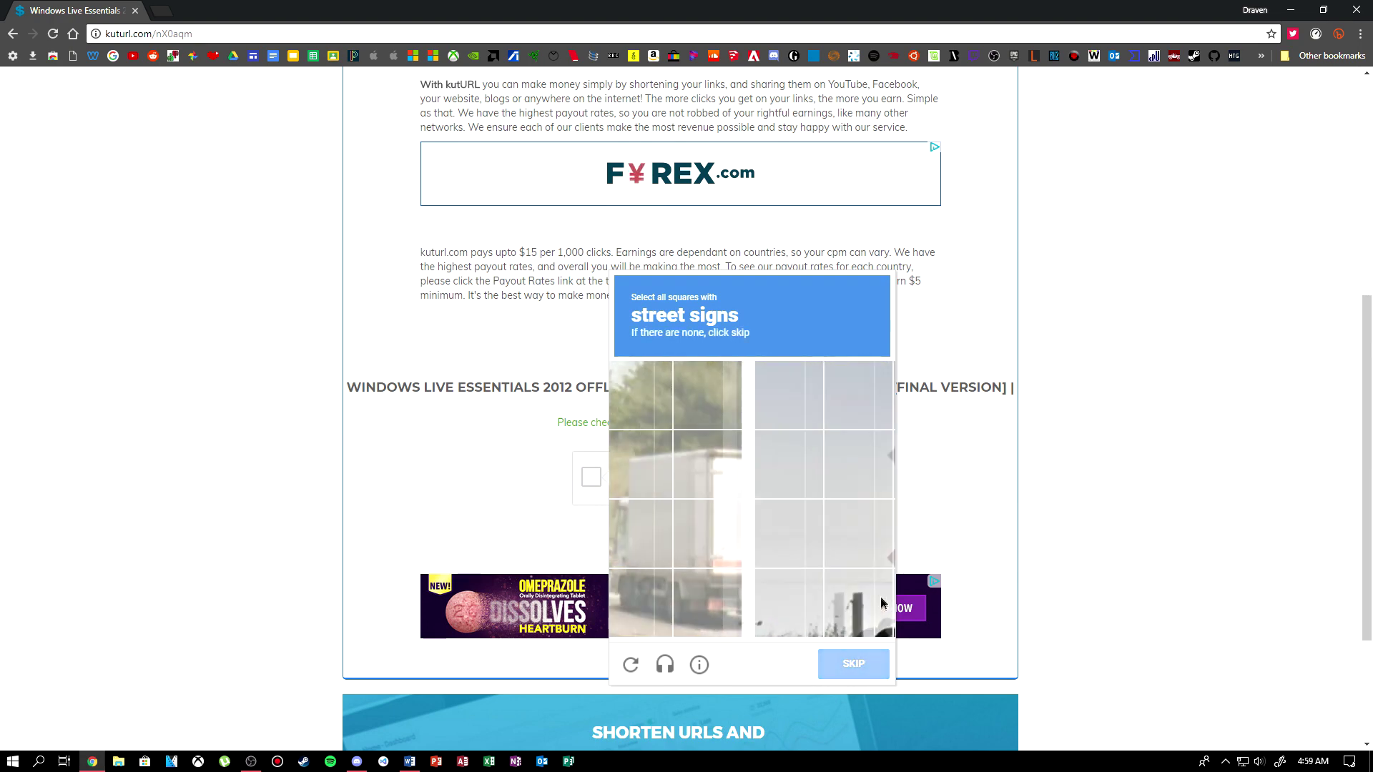
left_click(787, 465)
left_click(787, 534)
left_click(856, 464)
left_click(856, 534)
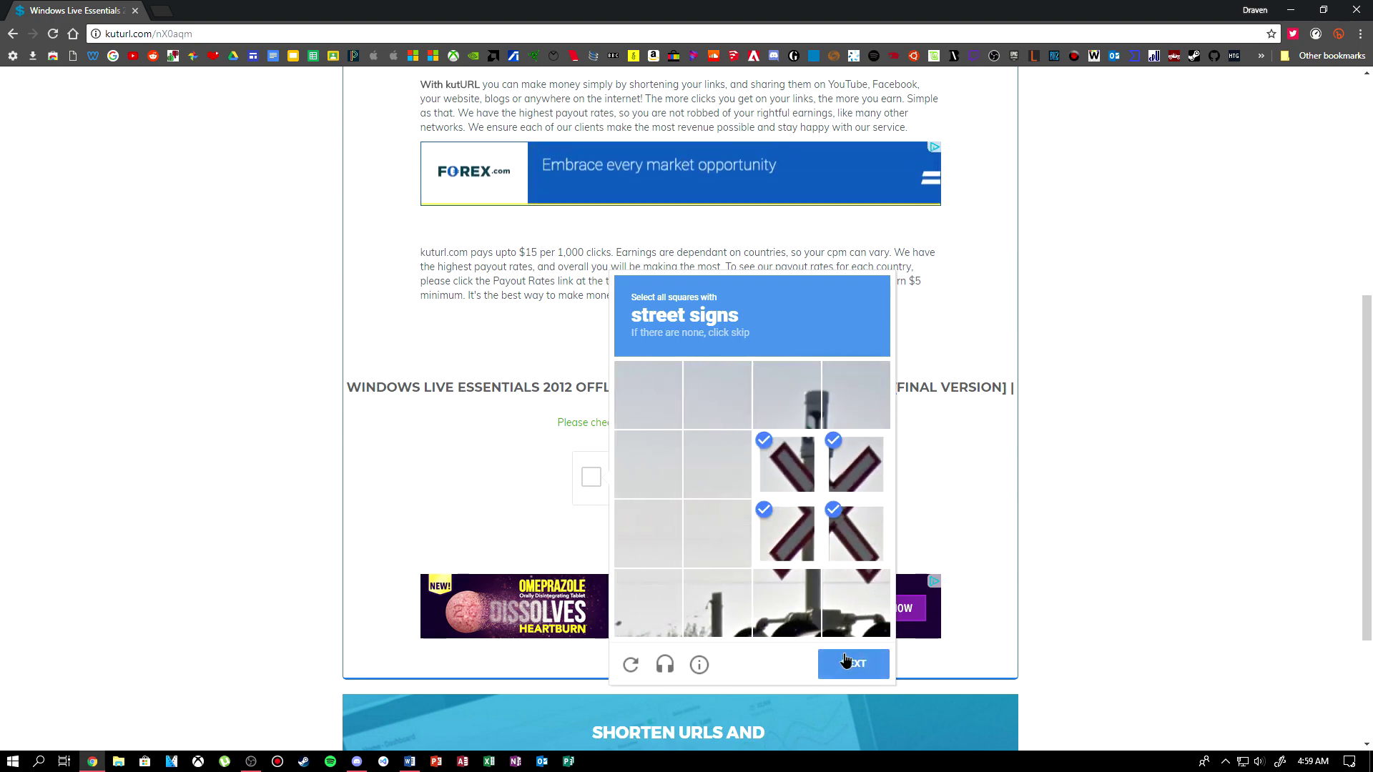
left_click(854, 664)
left_click(788, 465)
left_click(857, 465)
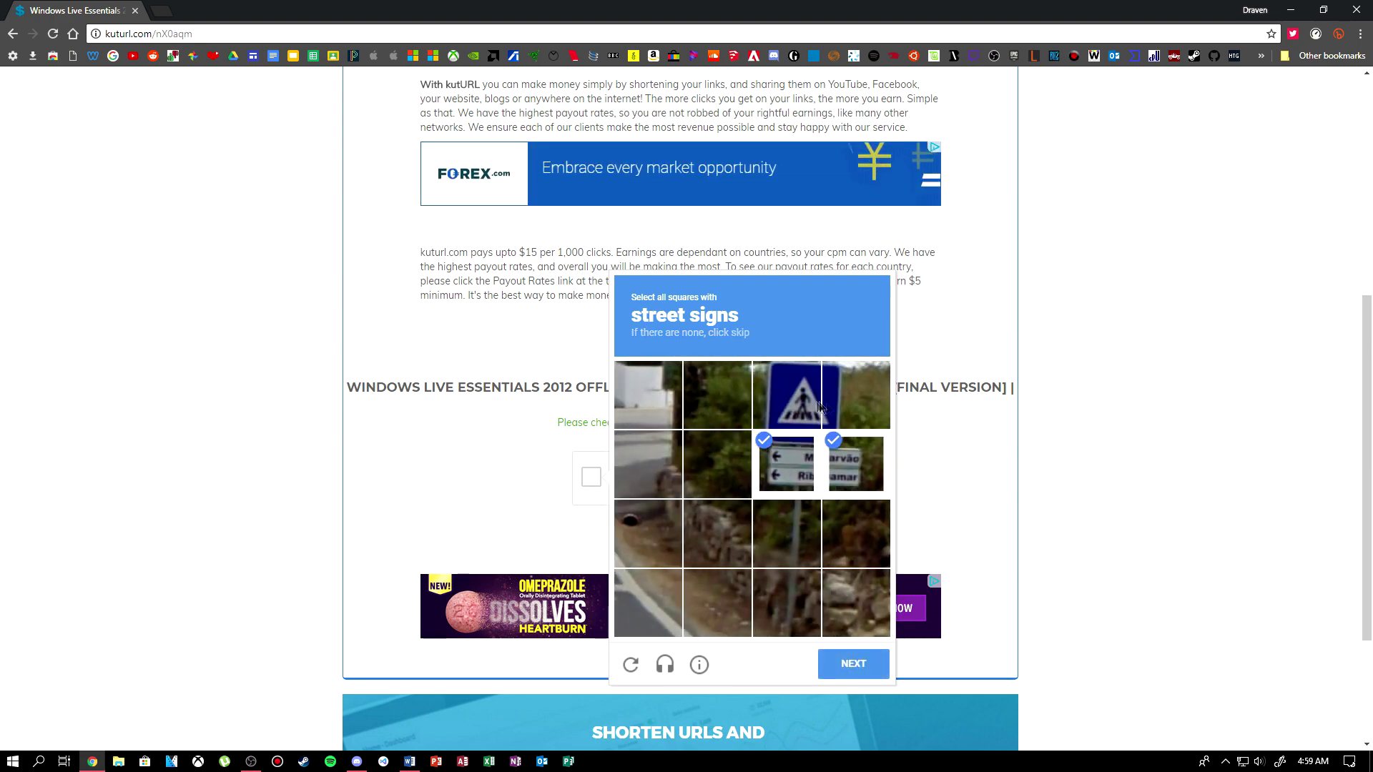
left_click(857, 395)
left_click(788, 395)
left_click(853, 663)
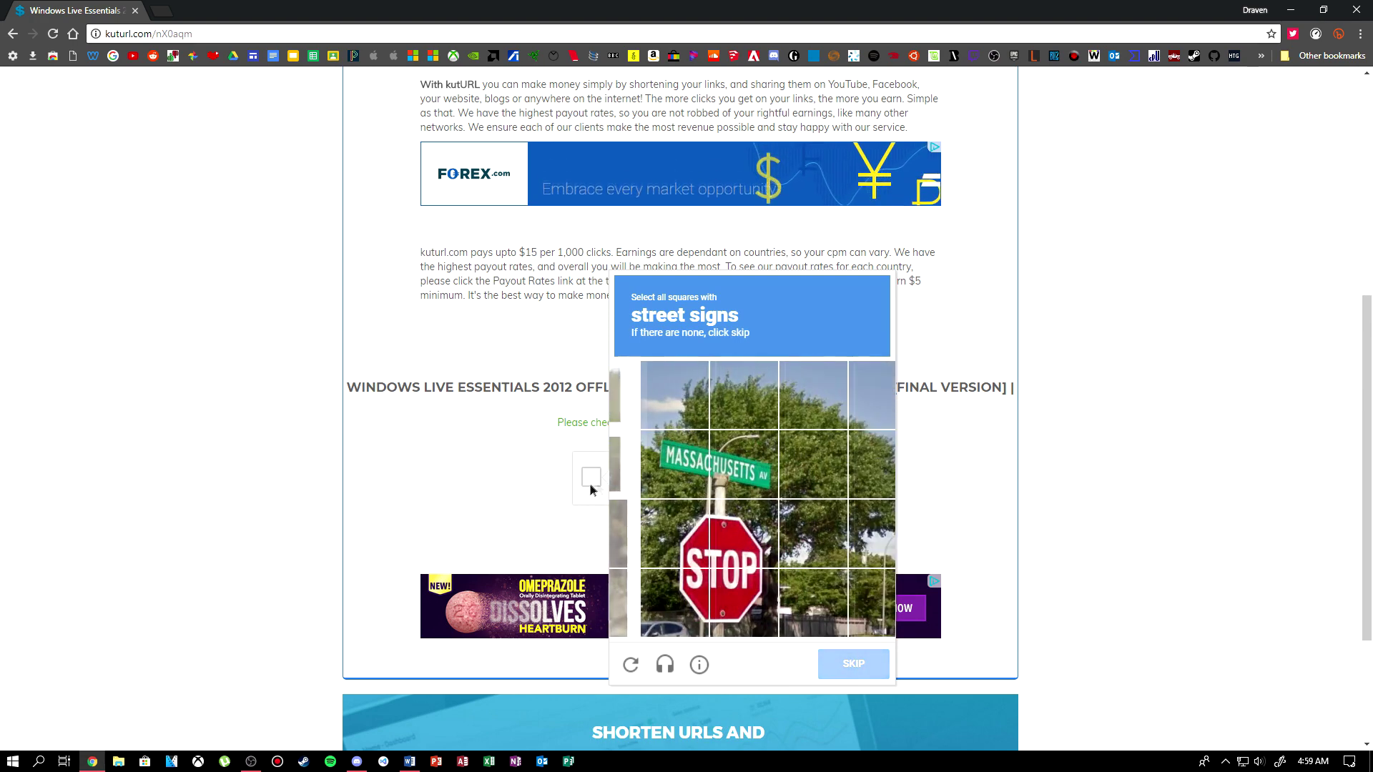
Finish the remaining sign-image challenges, verify, and continue to the link page
left_click(718, 534)
left_click(648, 534)
left_click(649, 603)
left_click(717, 602)
left_click(718, 464)
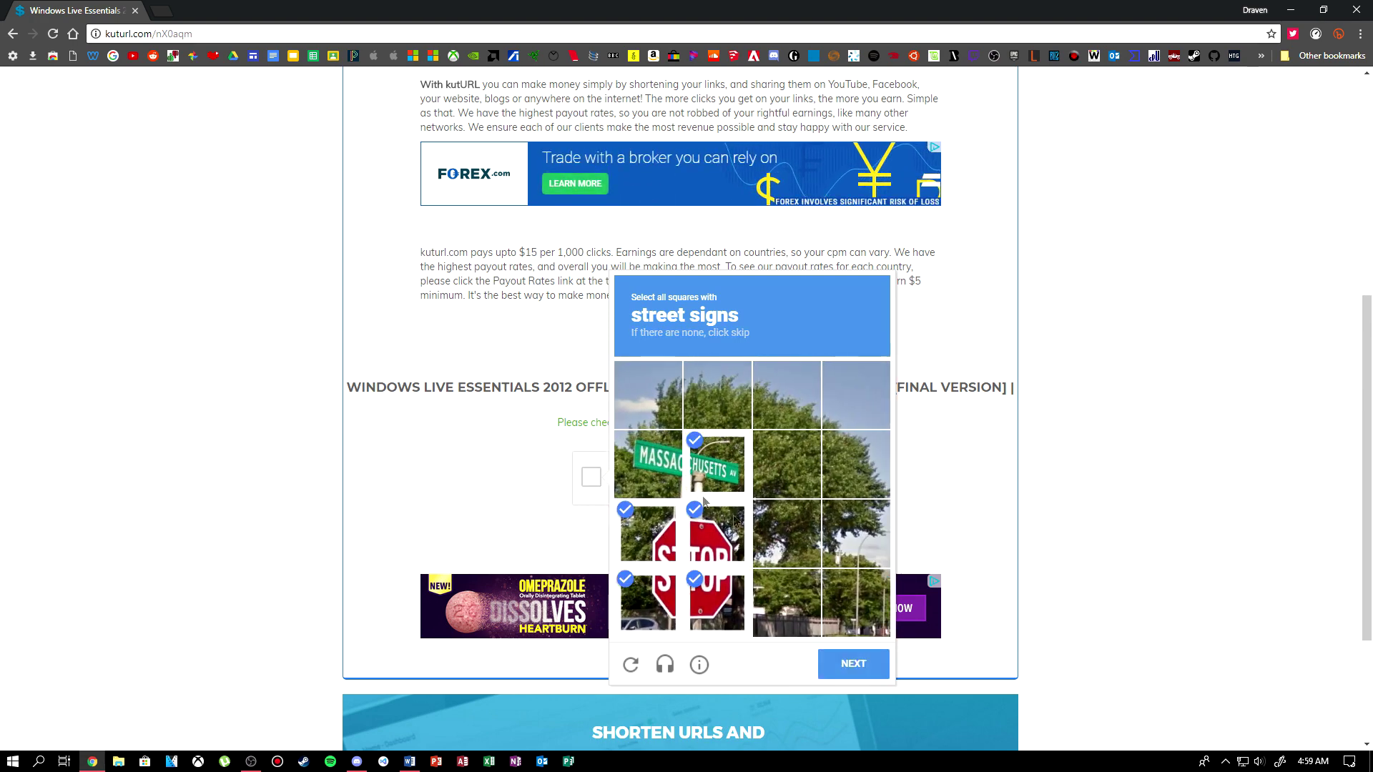
left_click(648, 464)
left_click(853, 663)
left_click(717, 464)
left_click(717, 535)
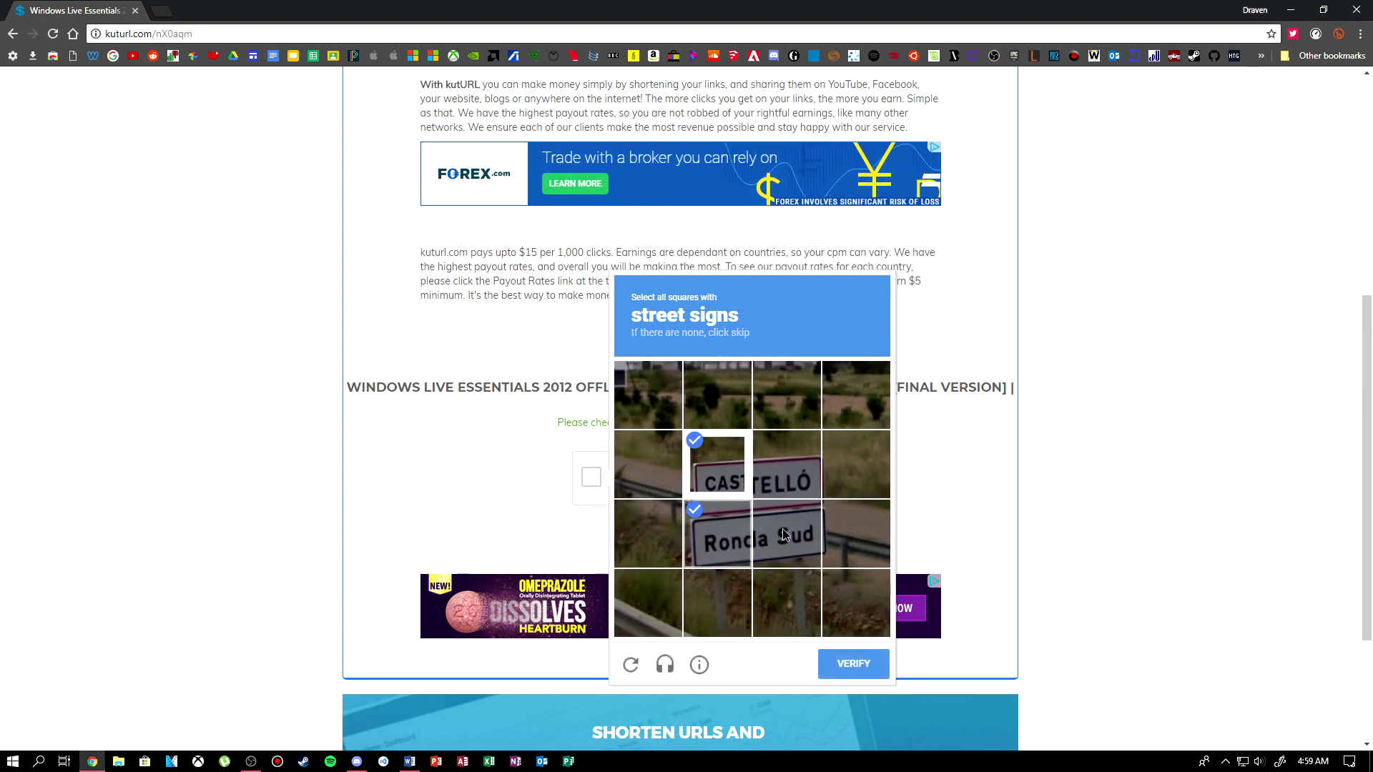
left_click(788, 535)
left_click(788, 464)
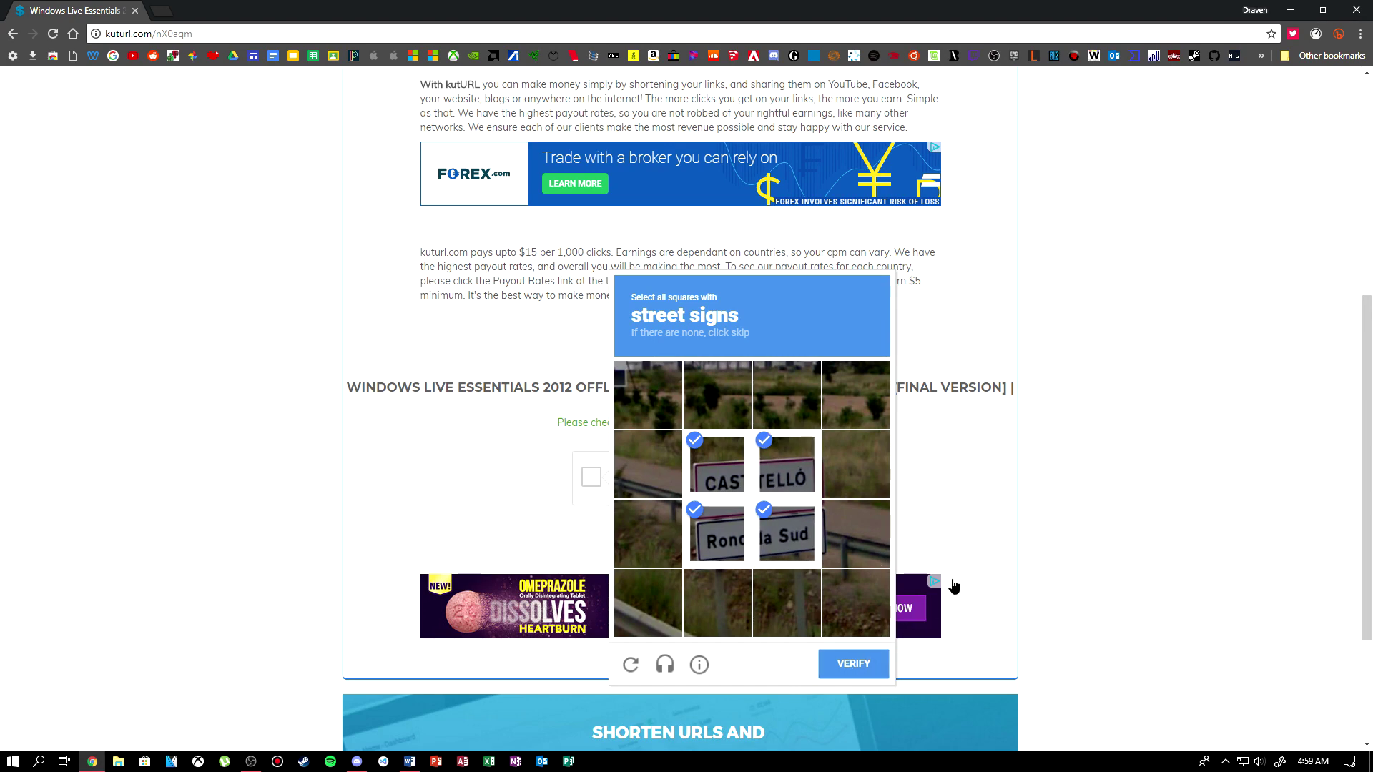
left_click(853, 663)
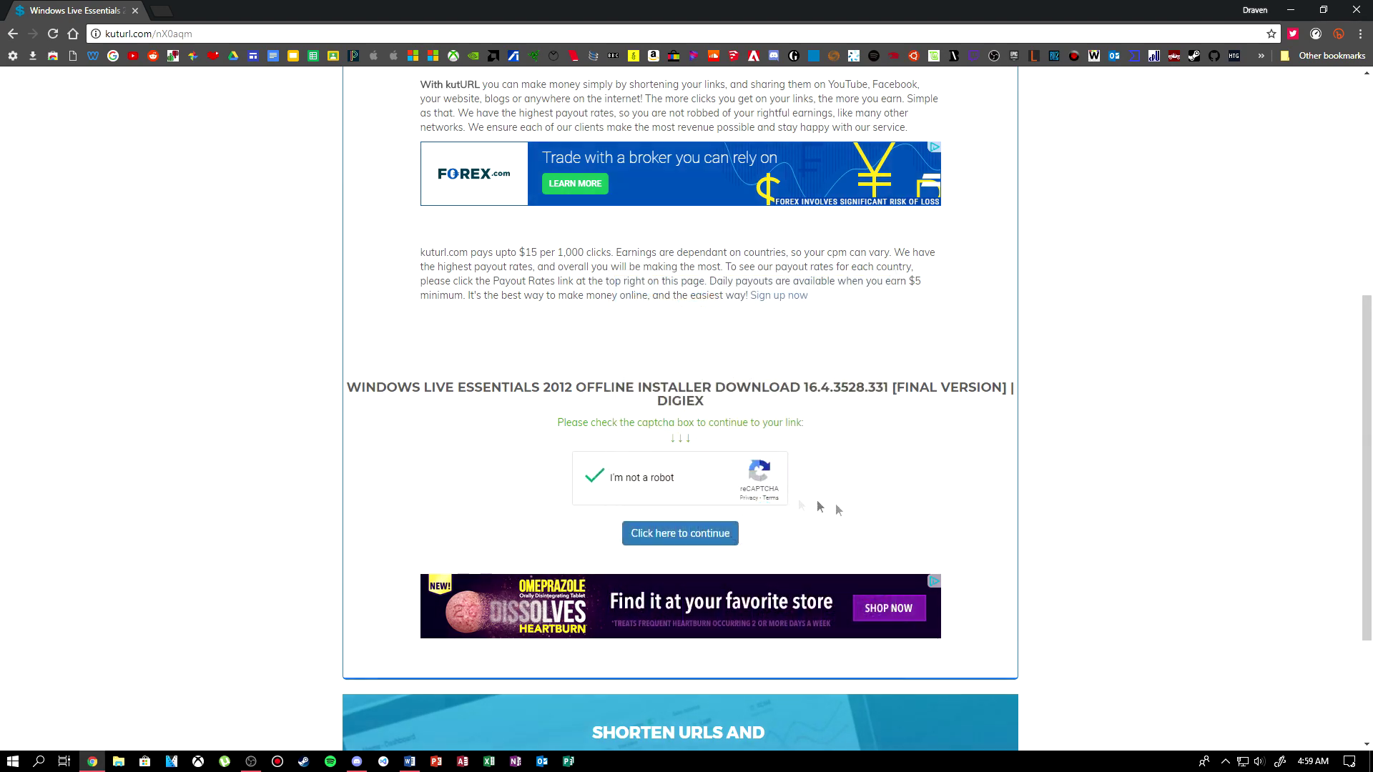
left_click(668, 535)
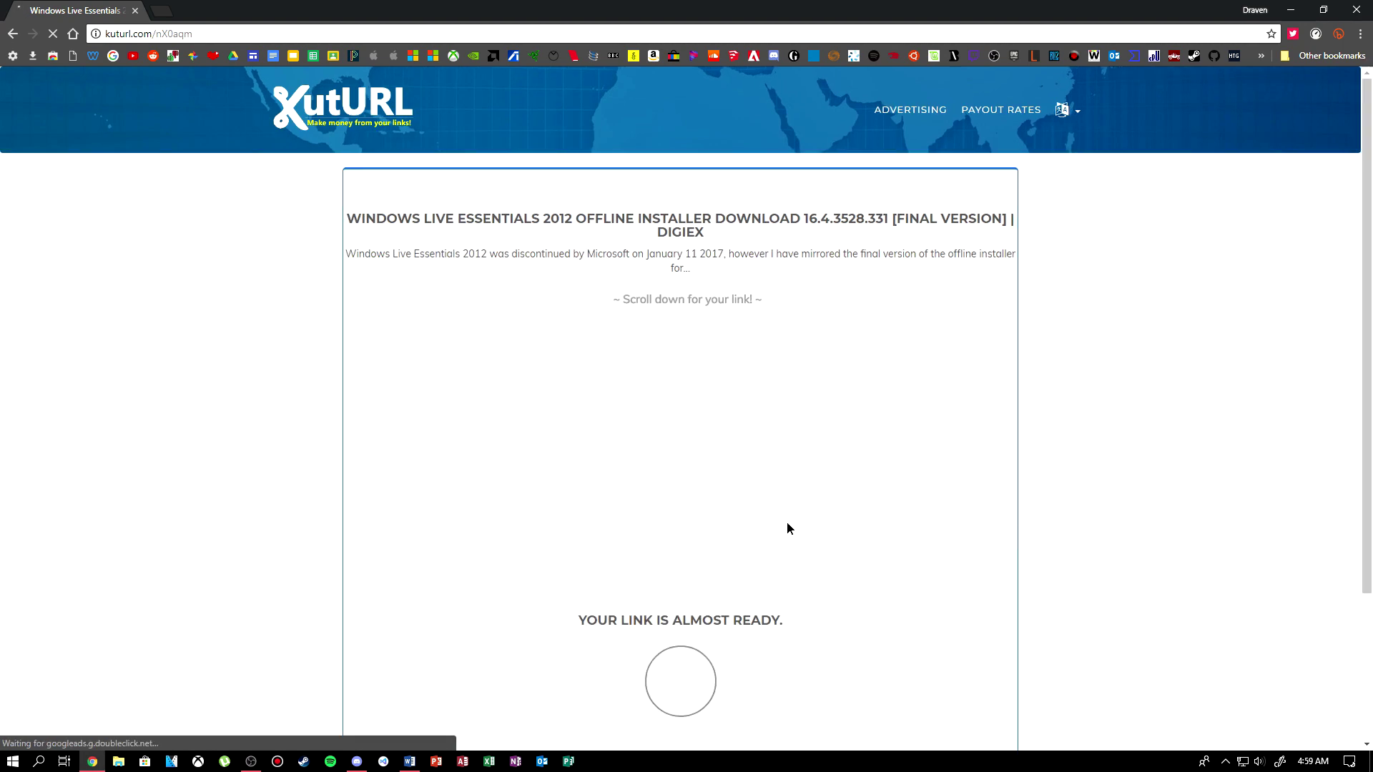
scroll(786, 523, "down", 3)
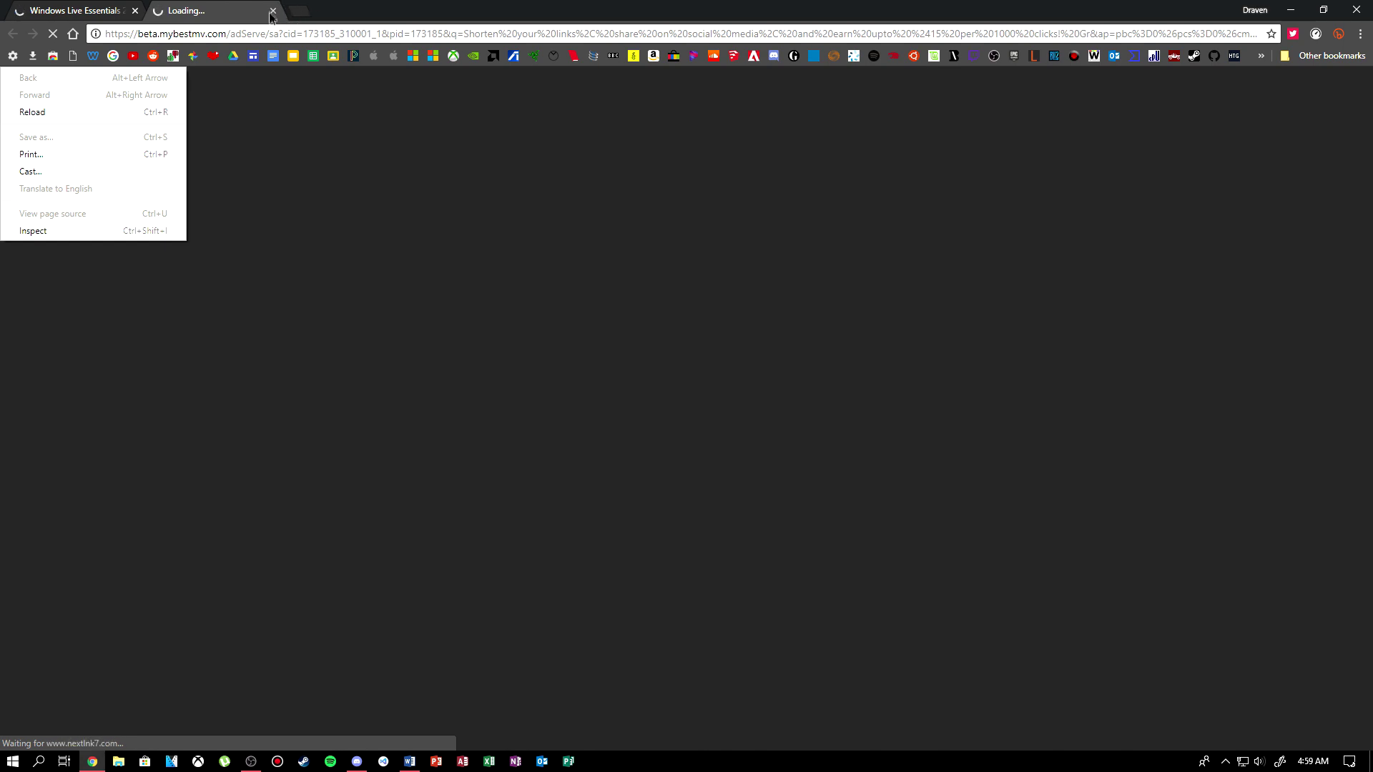
Close the advert tab, start and cancel the Digiex Essentials zip download, then minimize Chrome
left_click(273, 11)
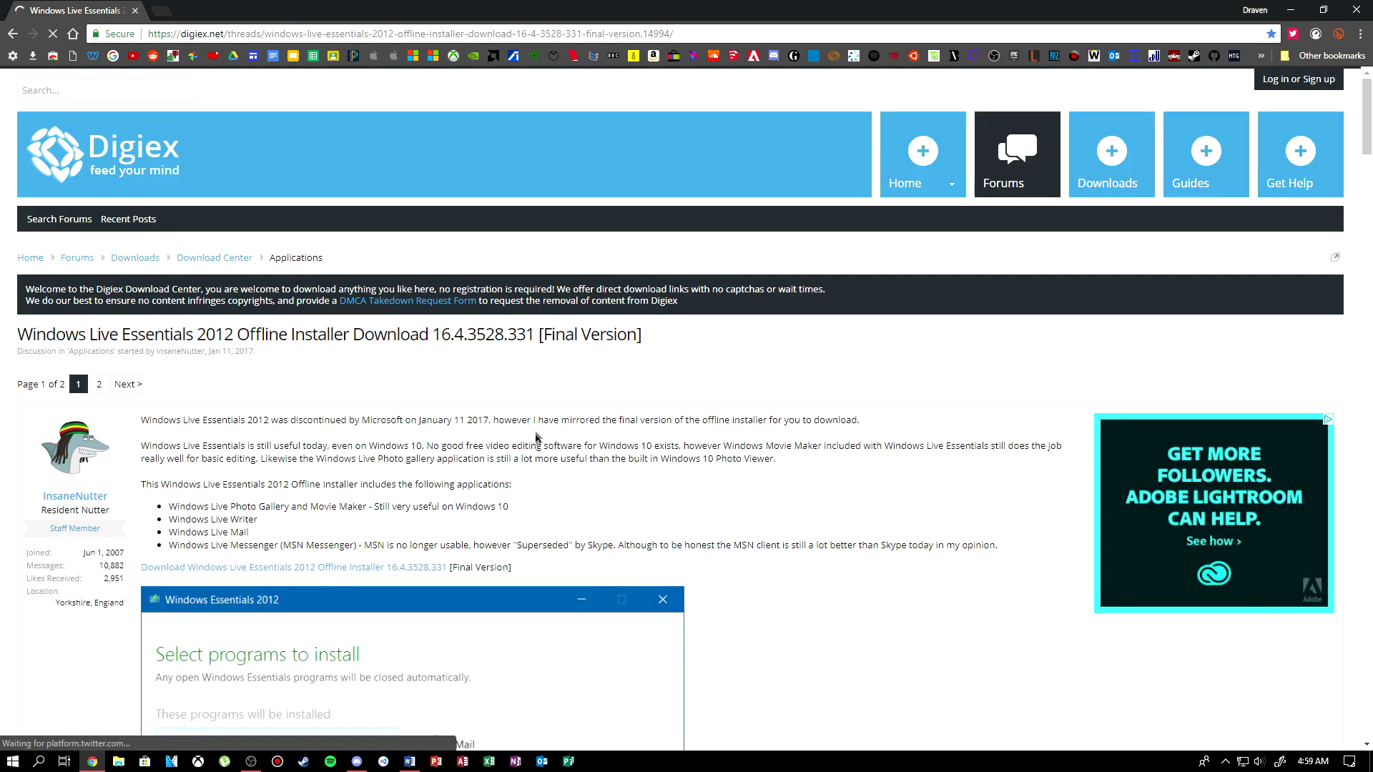
scroll(535, 434, "down", 2)
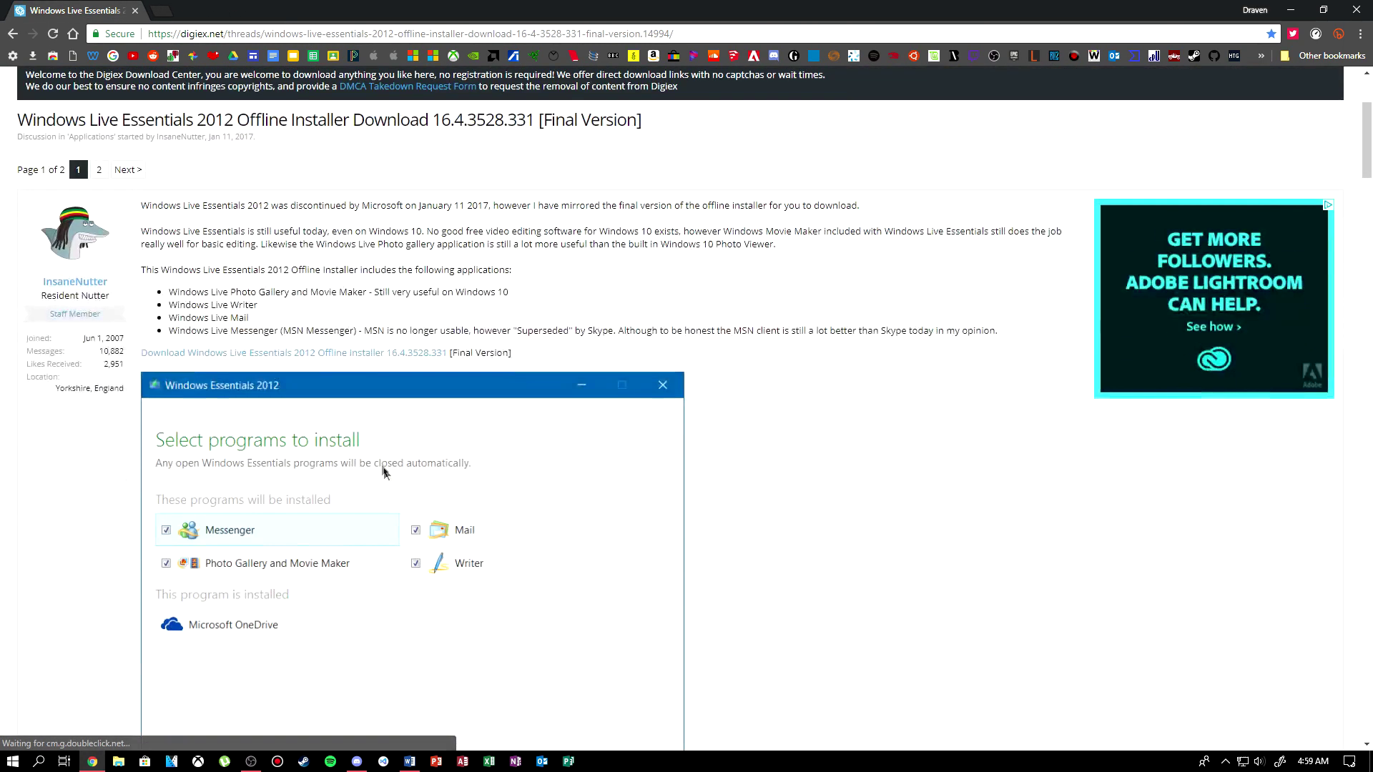
left_click(321, 356)
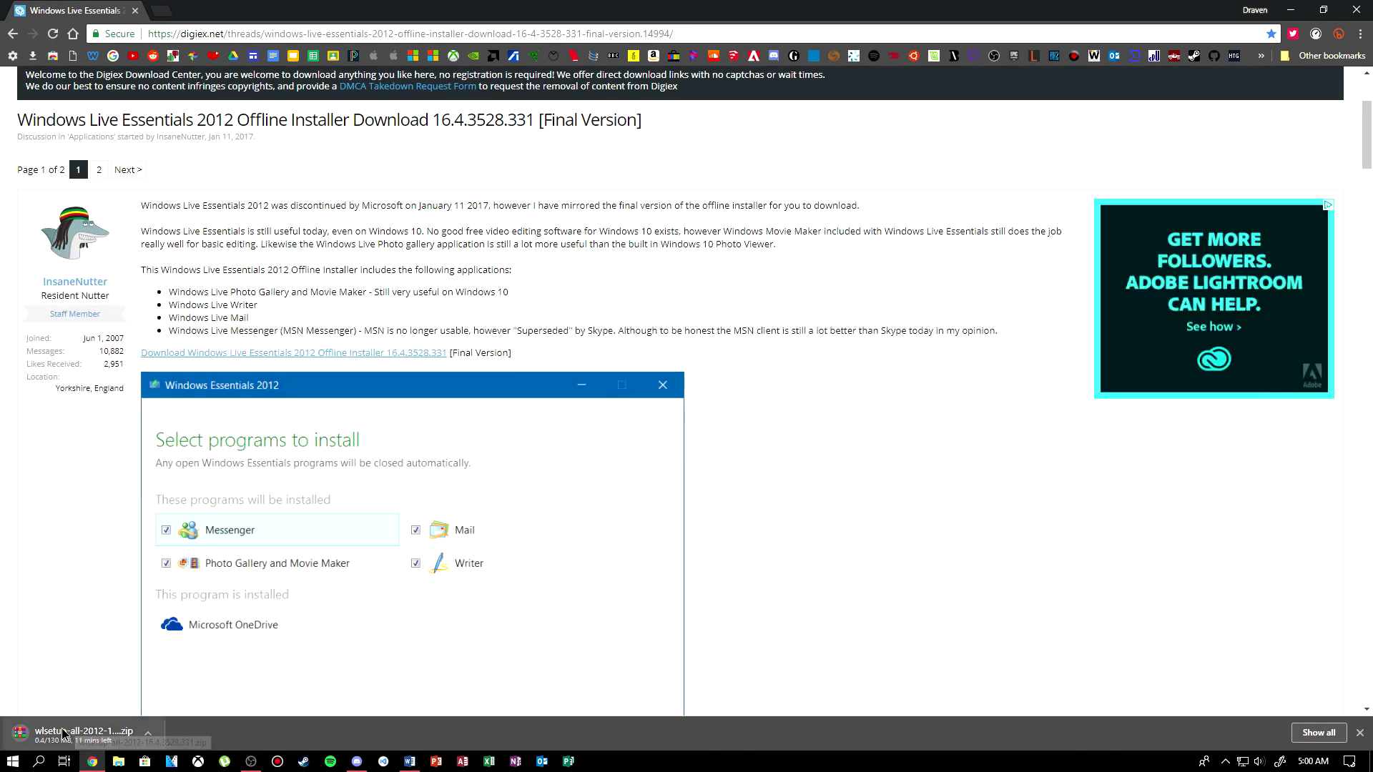
right_click(95, 734)
left_click(88, 722)
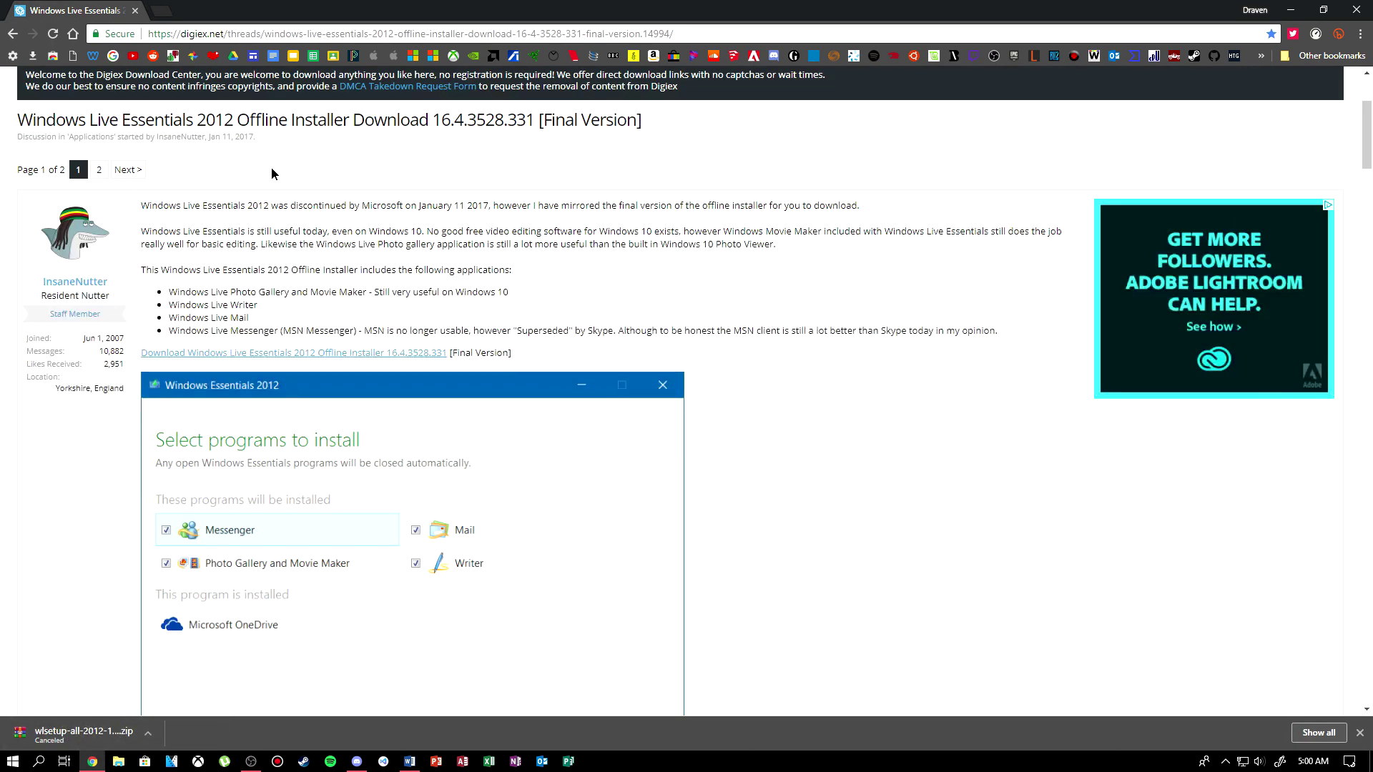
left_click(1291, 10)
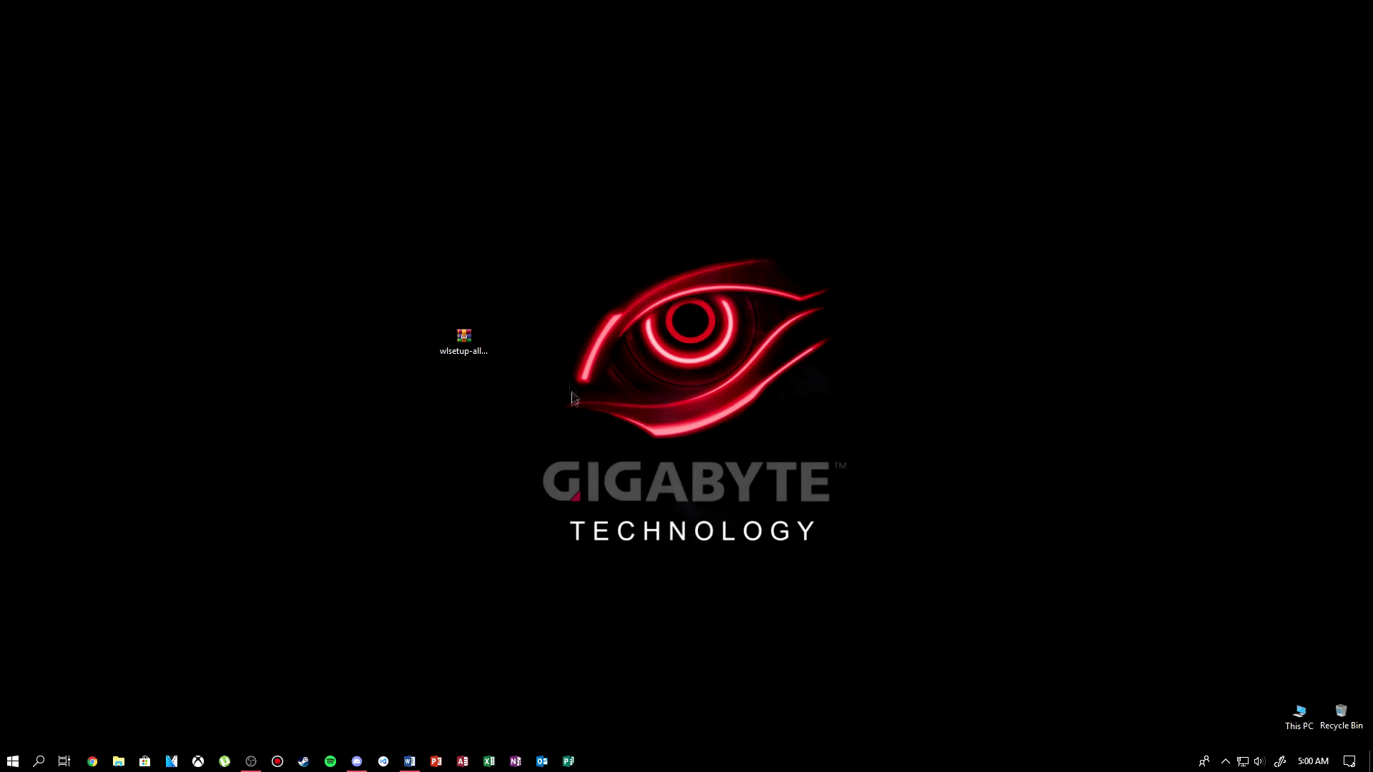
Check the wlsetup zip's properties on the desktop and close them
mouse_move(462, 351)
left_mouse_down()
mouse_move(507, 317)
mouse_move(475, 353)
left_mouse_up()
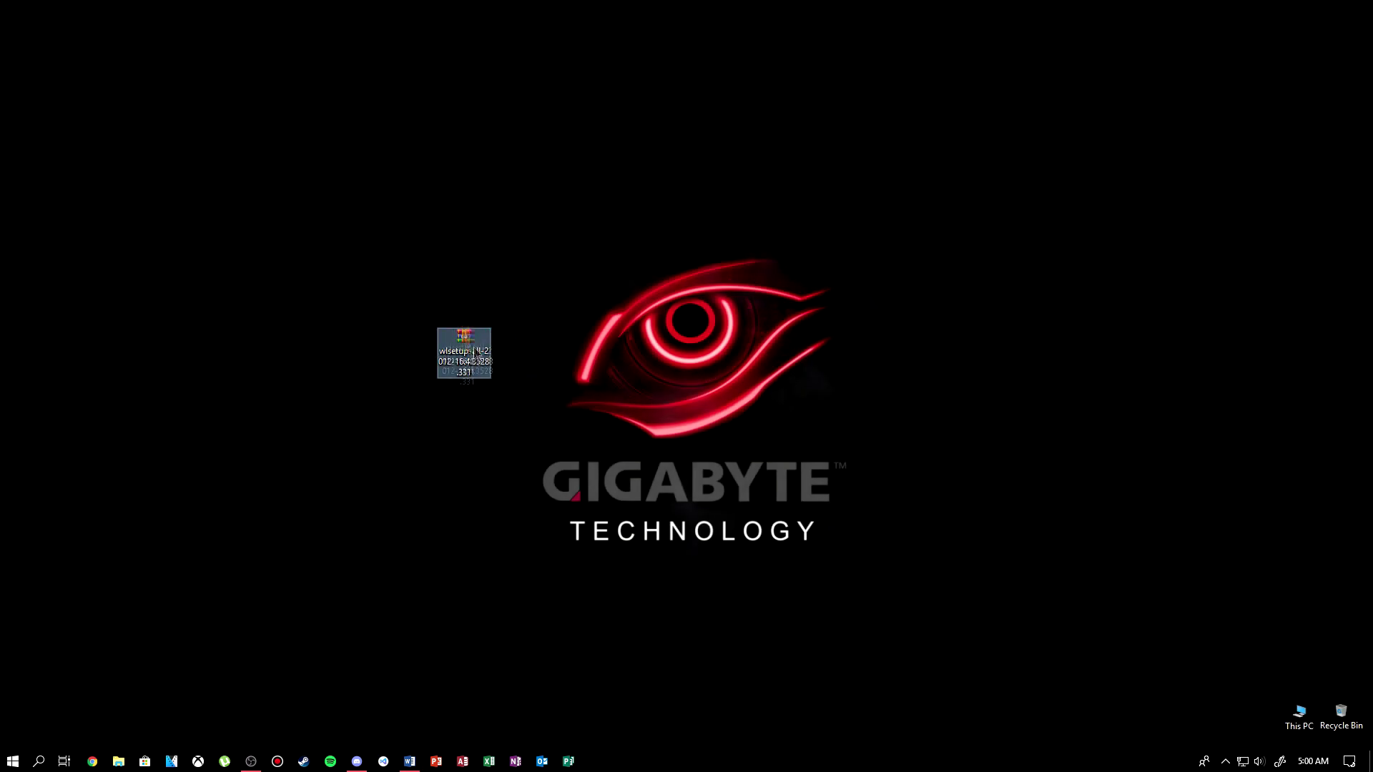
left_click(710, 444)
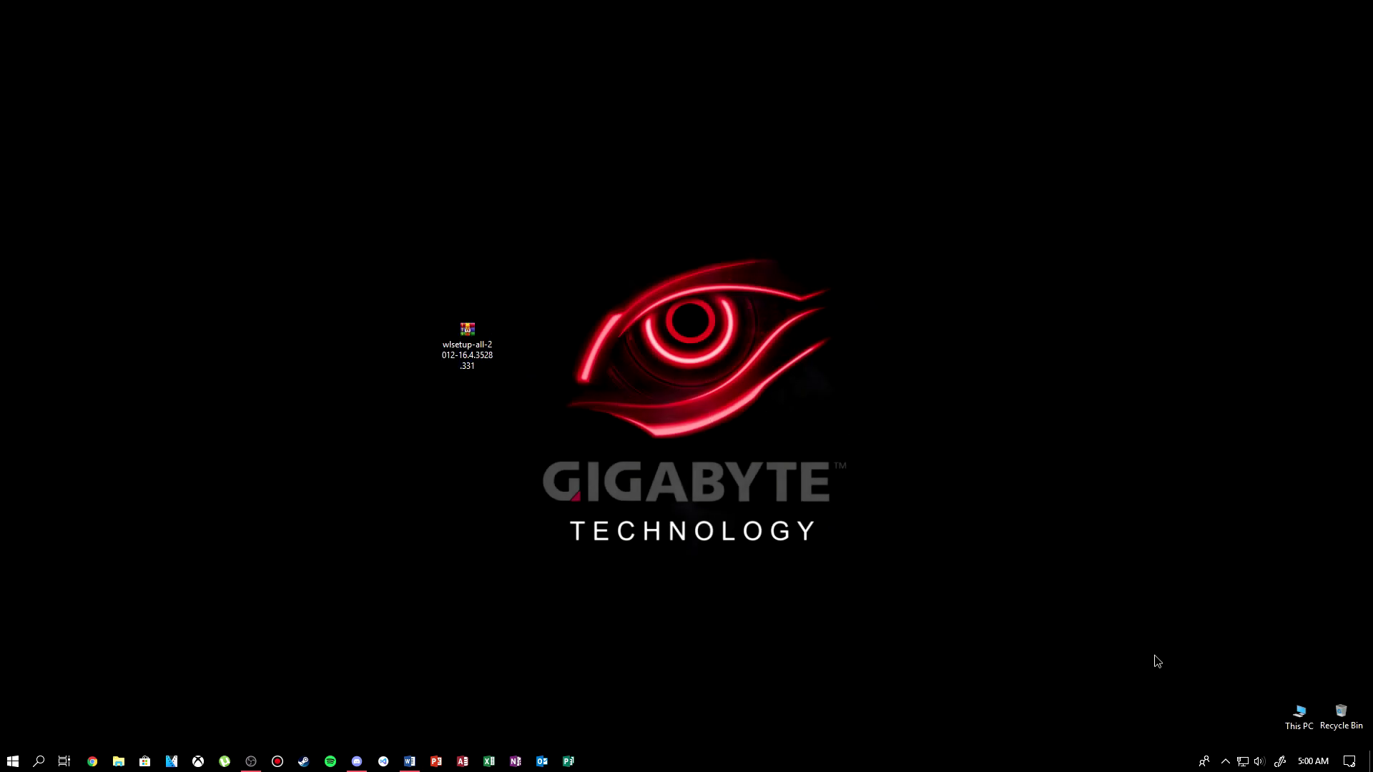
right_click(471, 343)
left_click(510, 625)
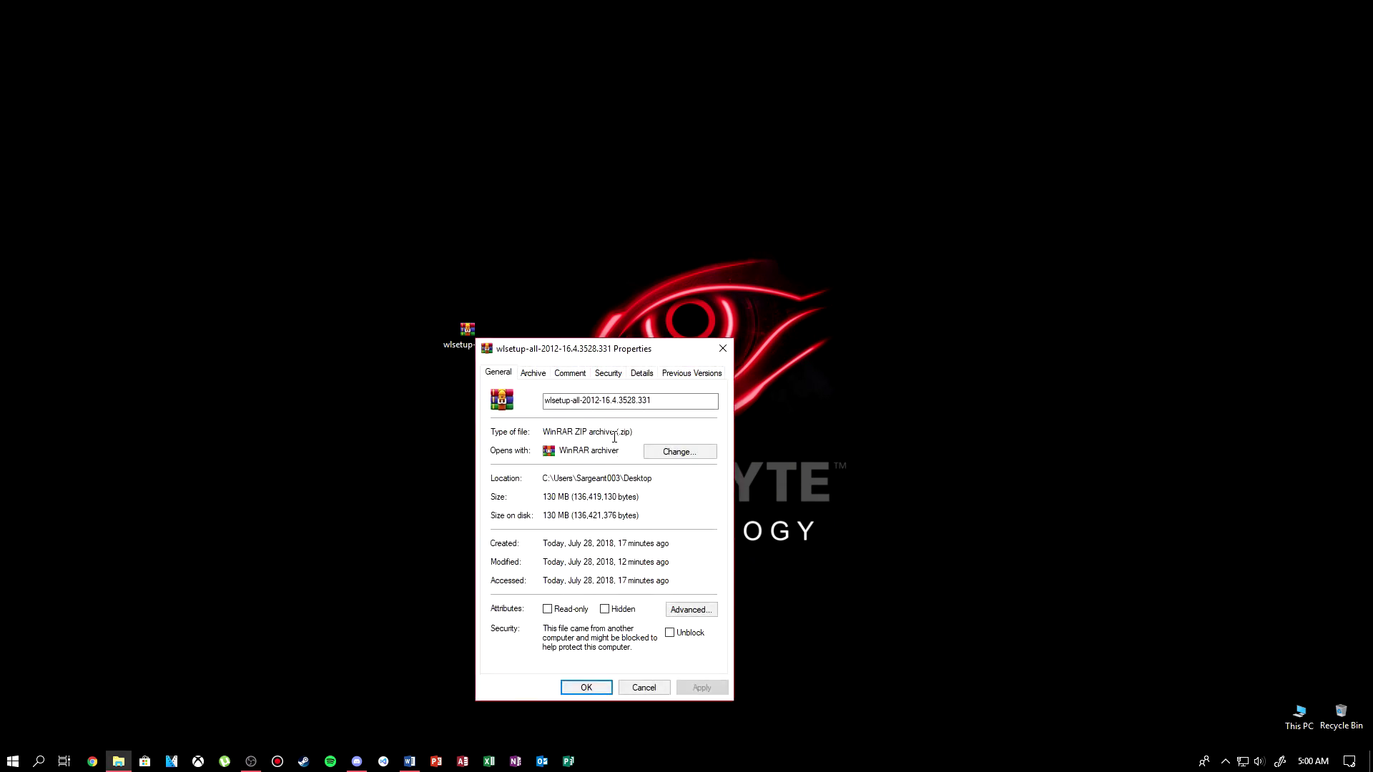
left_click(722, 349)
Extract the wlsetup archive onto the desktop with Extract Here
right_click(466, 344)
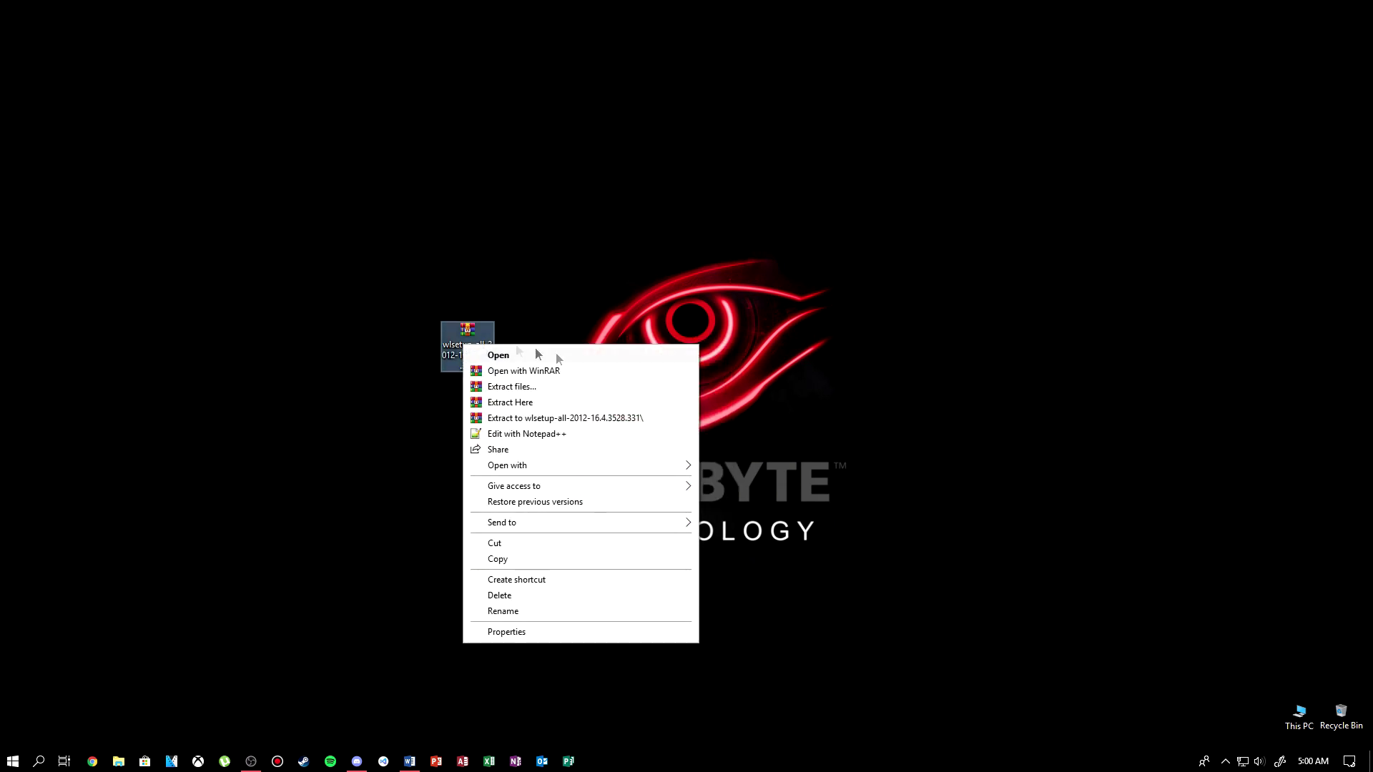
left_click(880, 419)
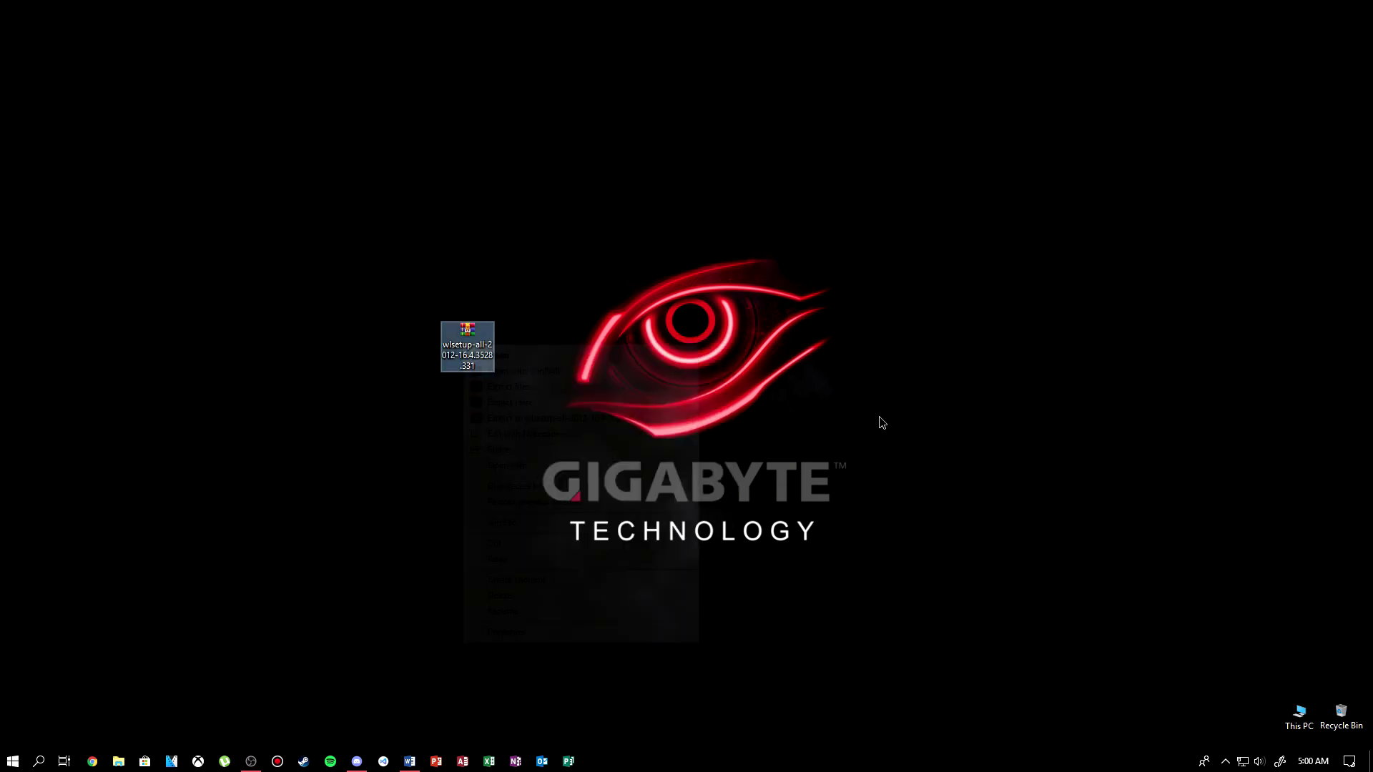
right_click(467, 344)
left_click(505, 400)
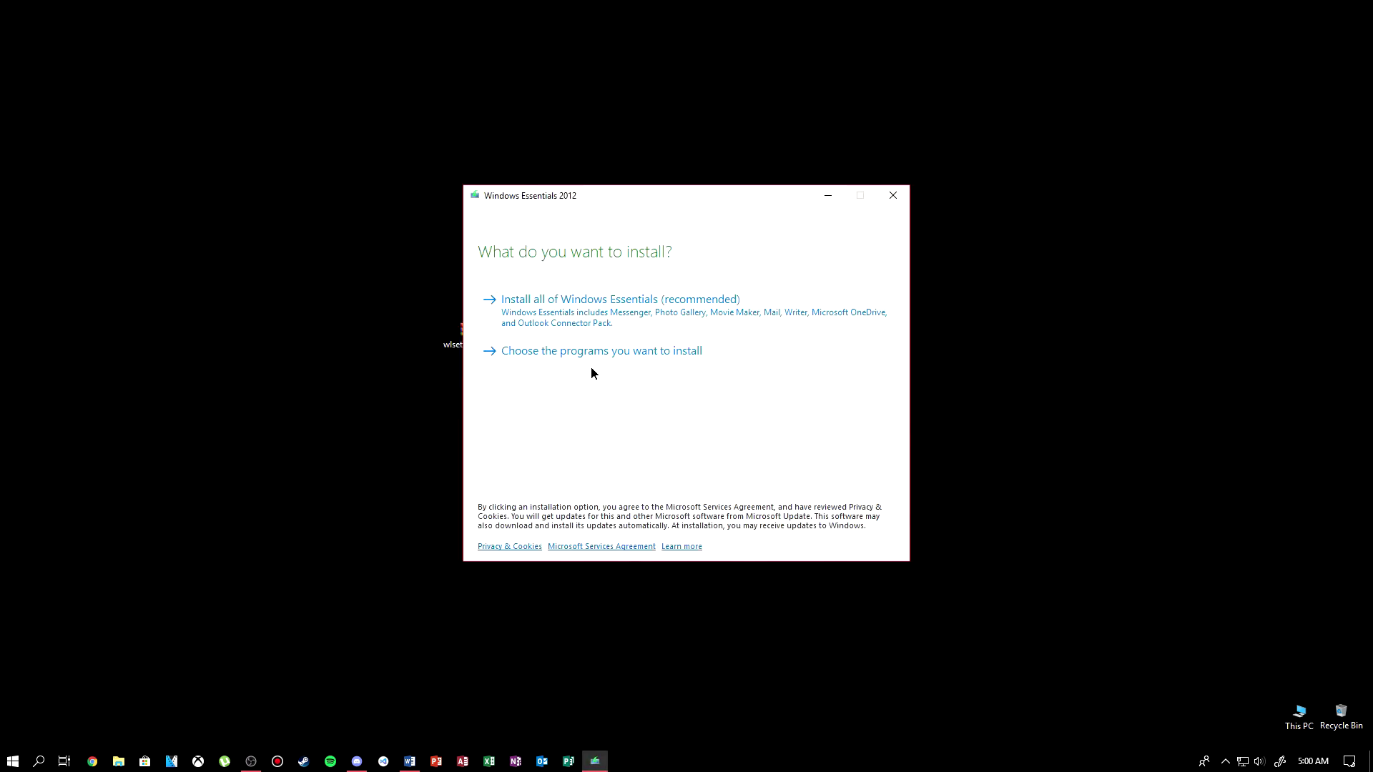
Choose programs individually, leave out Microsoft OneDrive and start the install
left_click(683, 359)
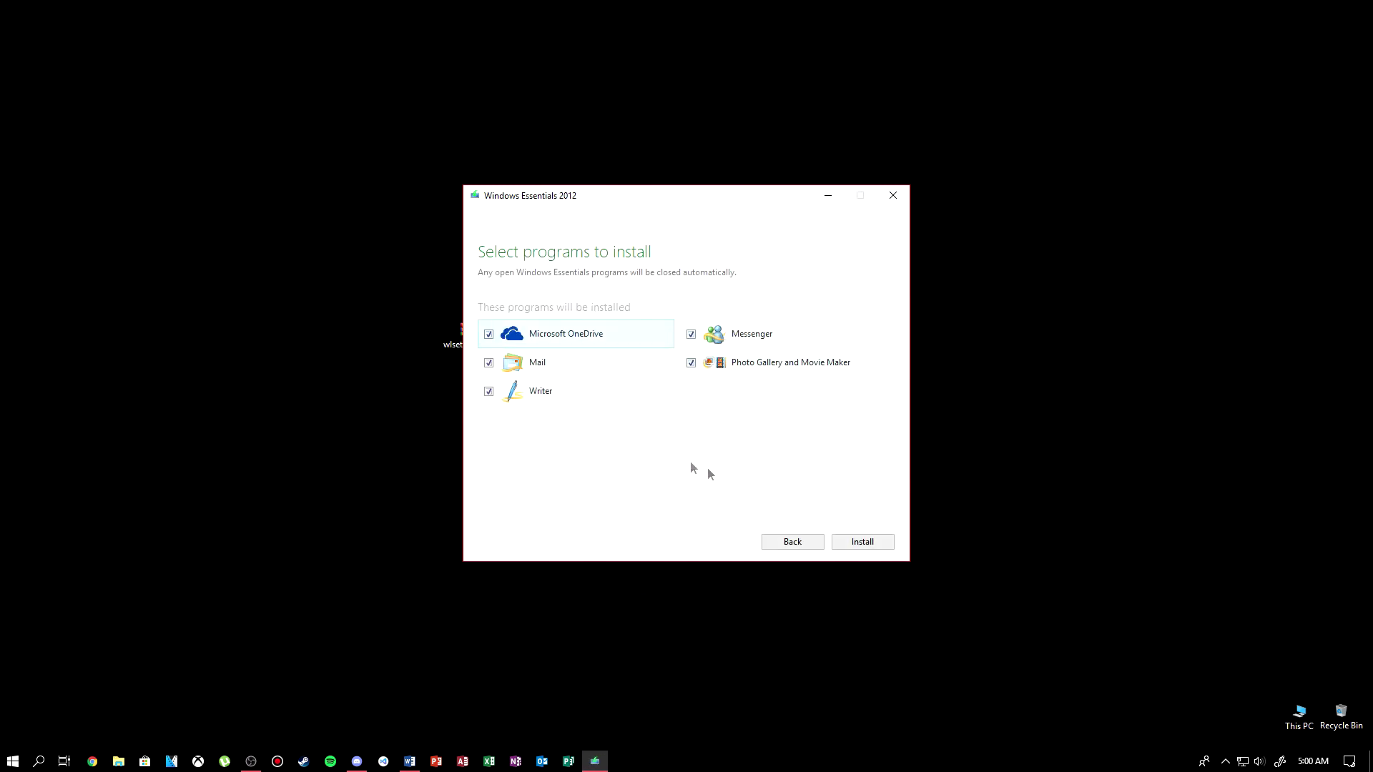
left_click(504, 334)
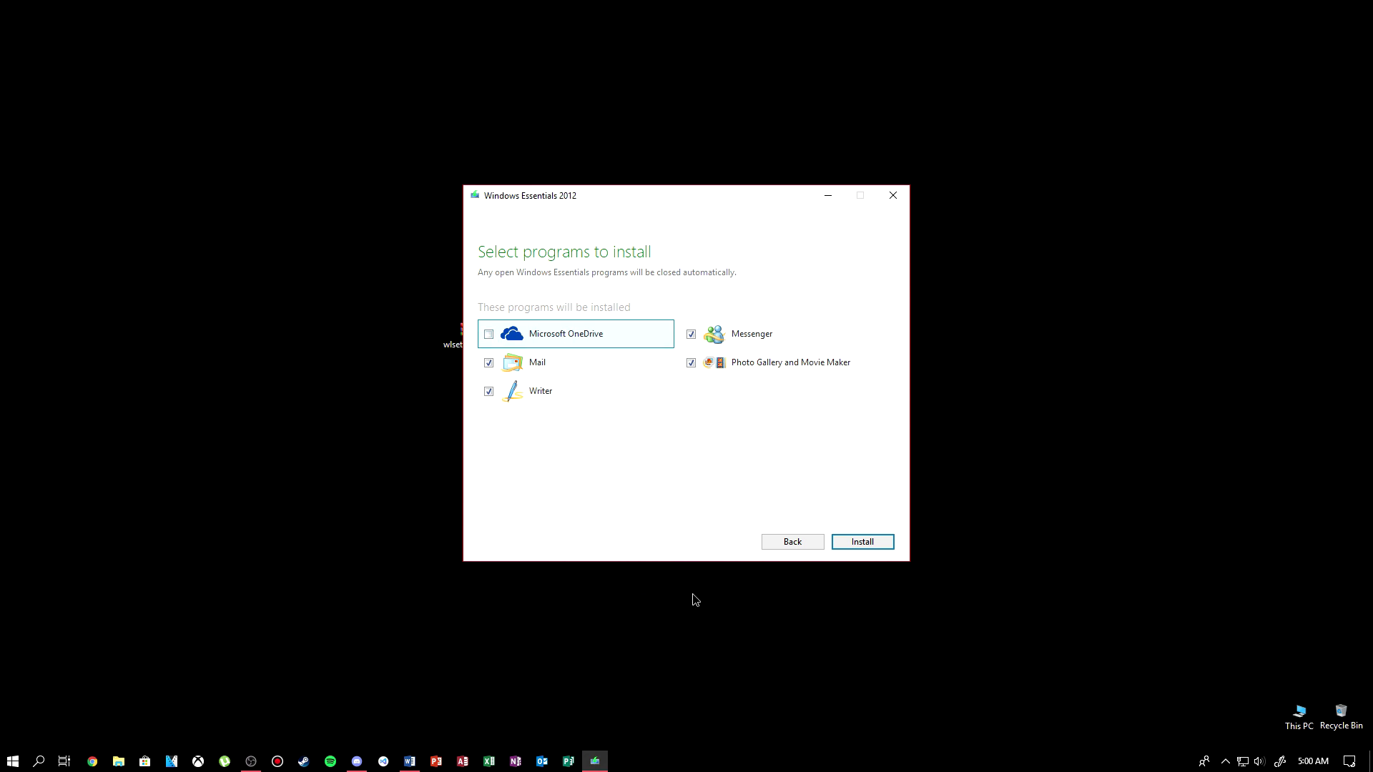
left_click(863, 542)
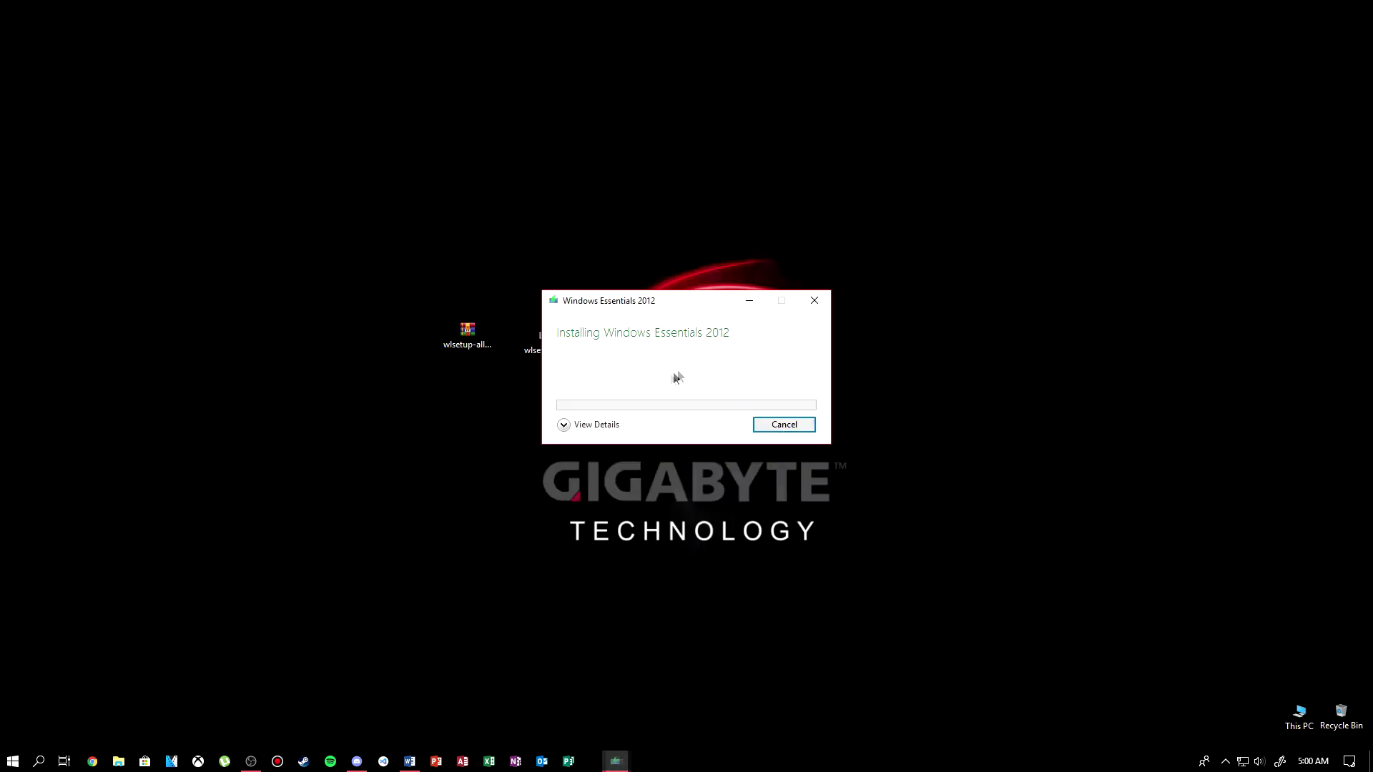
left_click(589, 426)
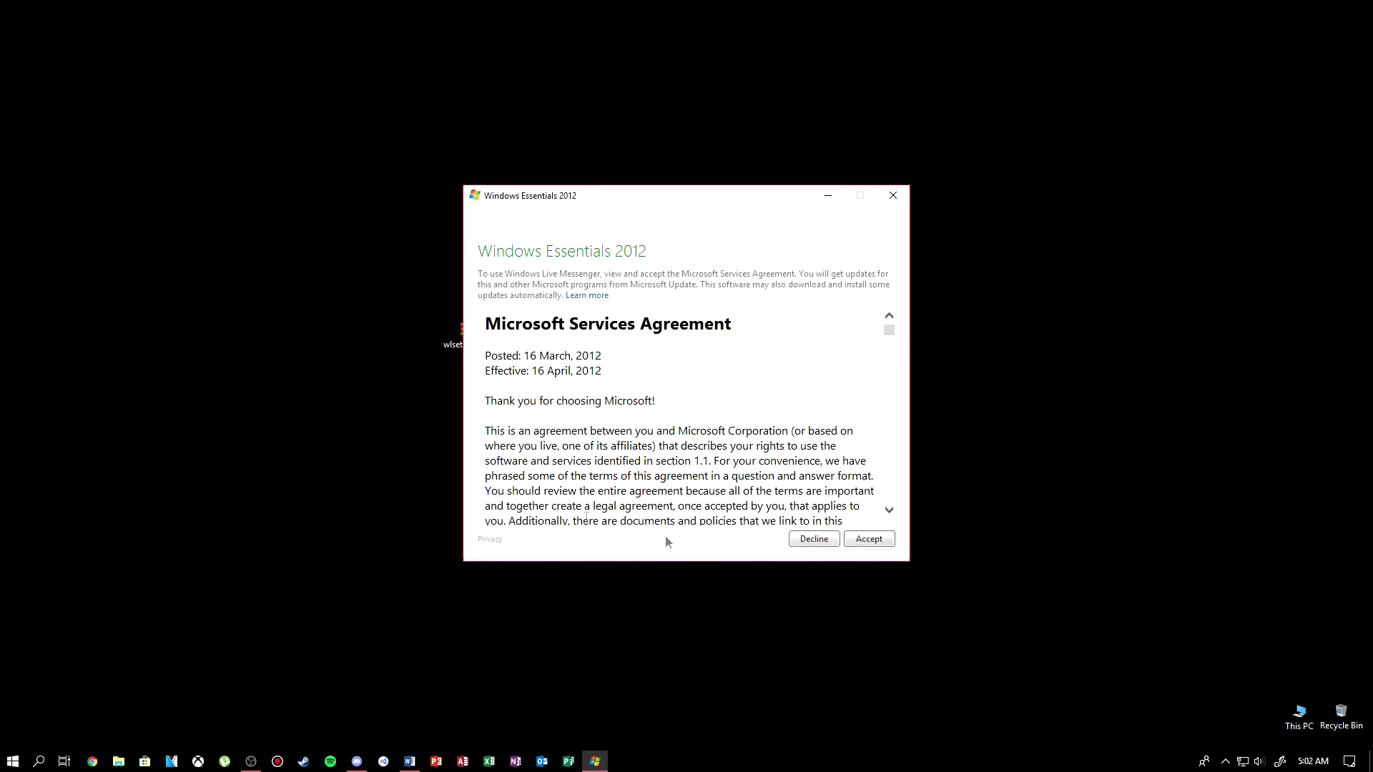
Accept the Microsoft Services Agreement and dismiss the Messenger sign-in windows
left_click(870, 540)
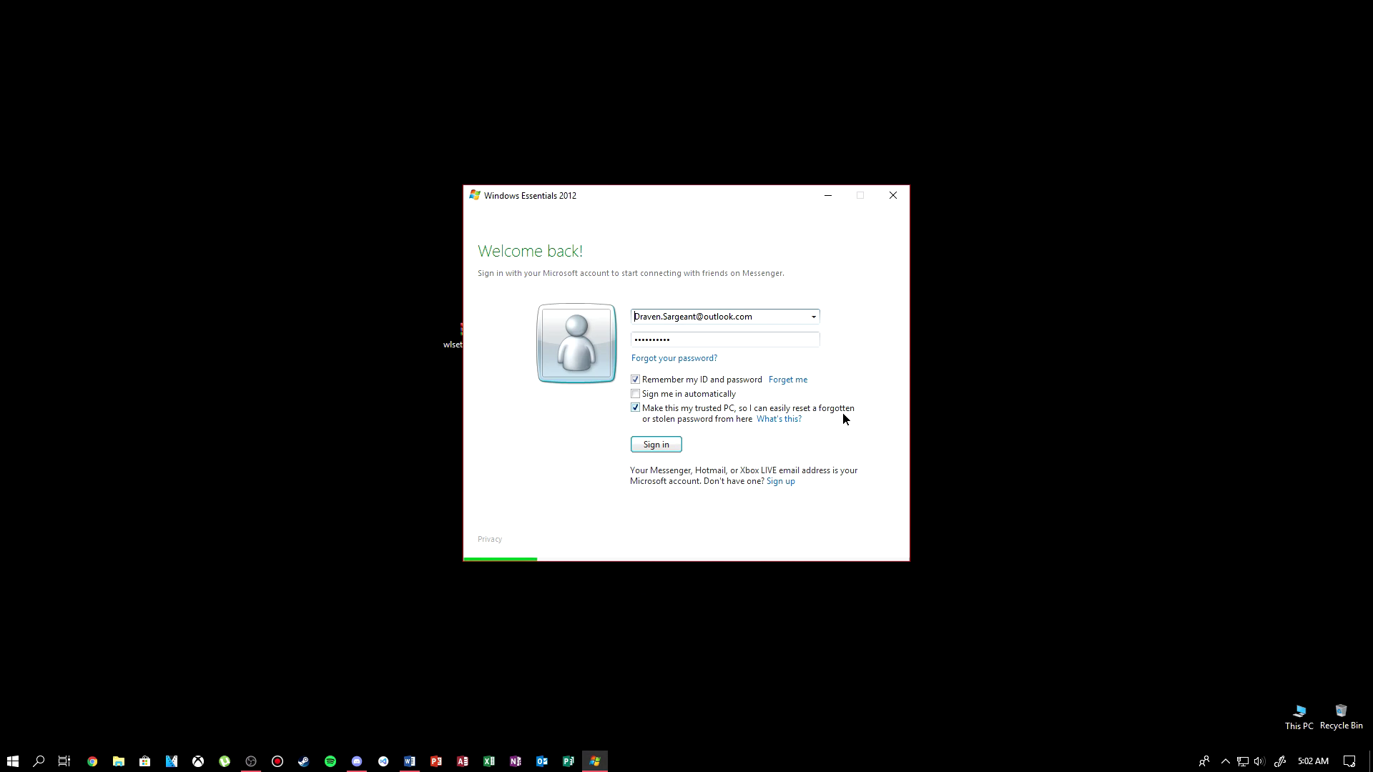
left_click(892, 196)
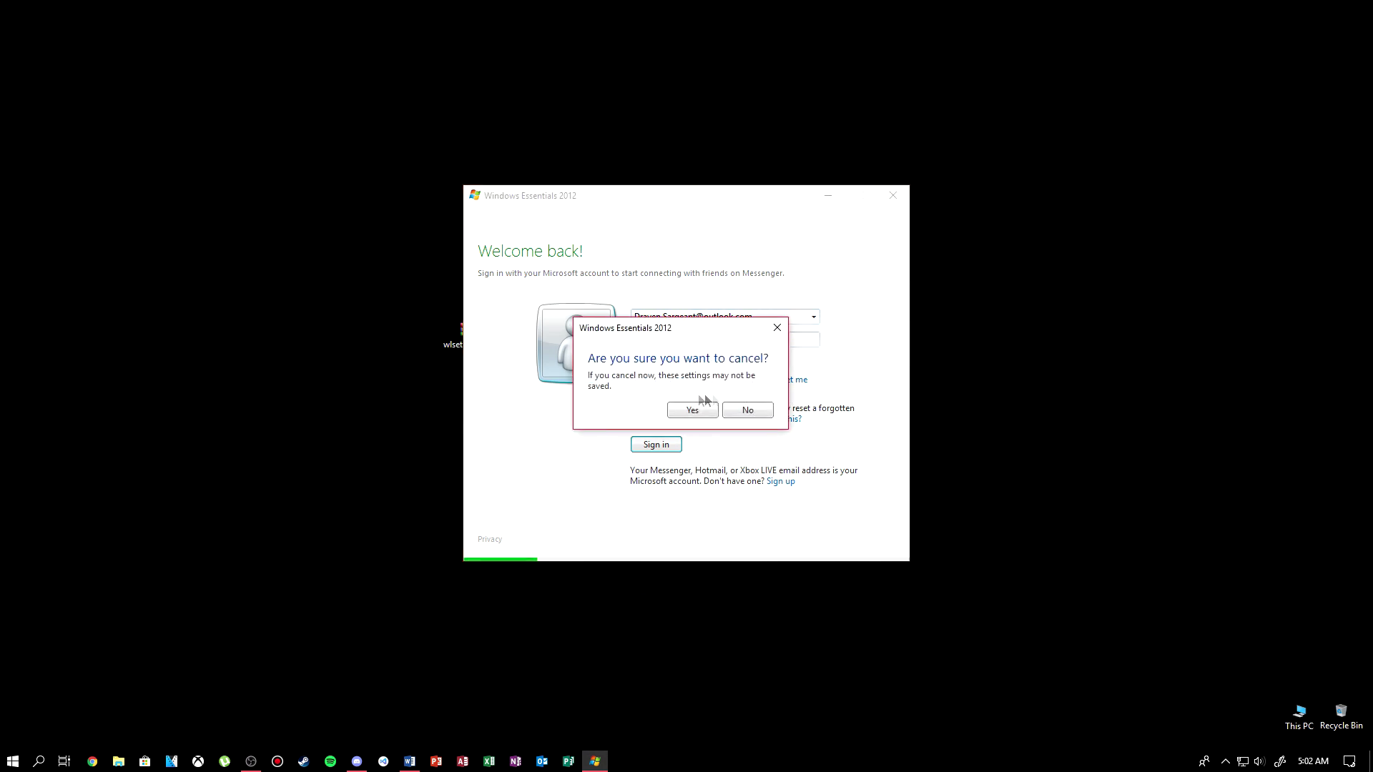
left_click(693, 410)
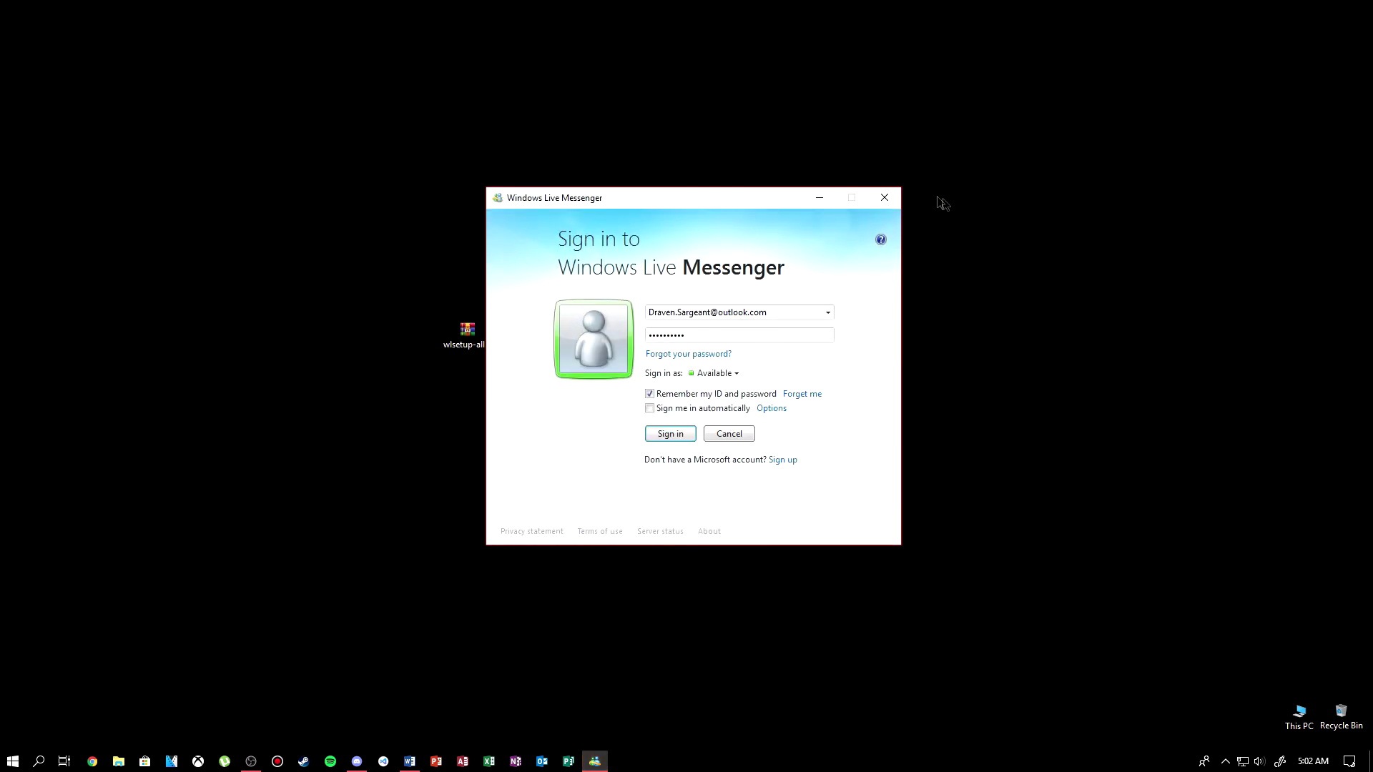
left_click(884, 201)
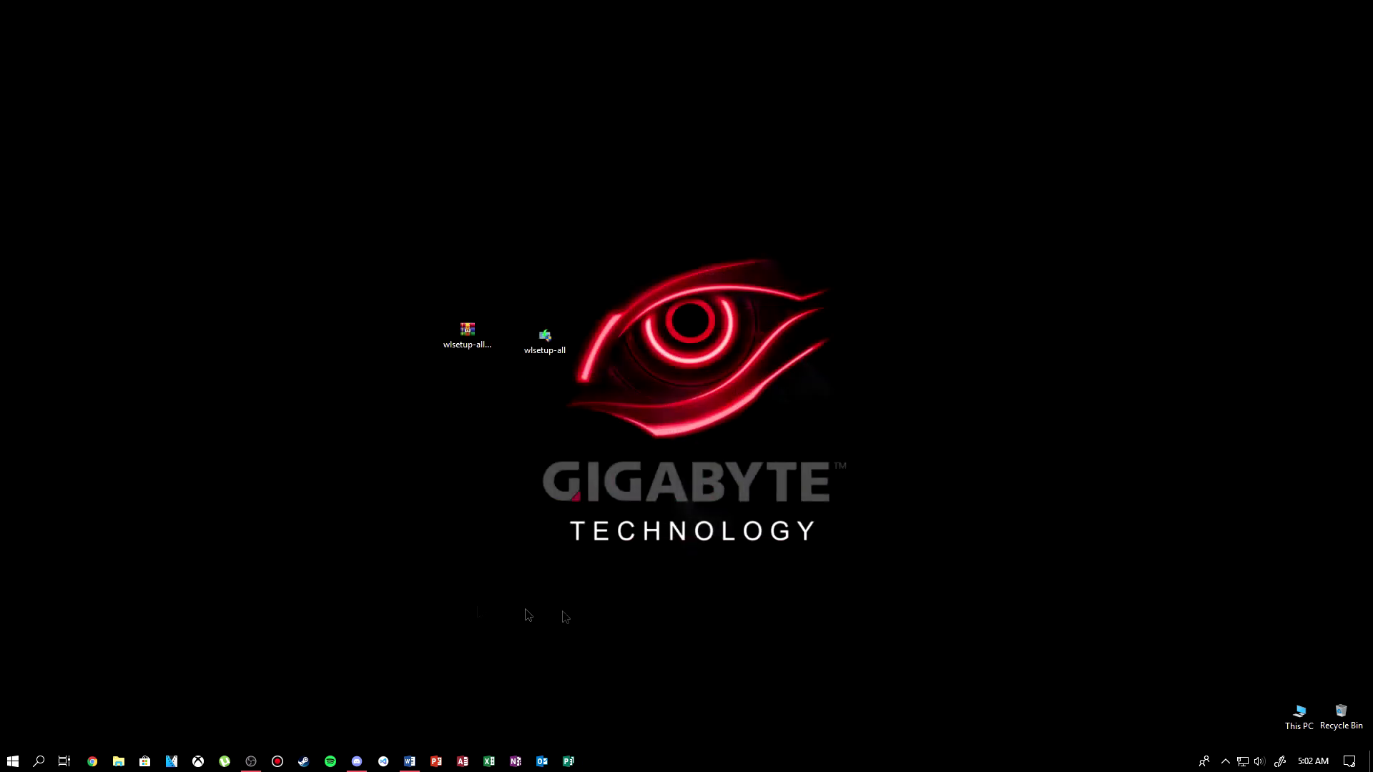
Abandon the Start search and launch Movie Maker from the All apps list
left_click(13, 762)
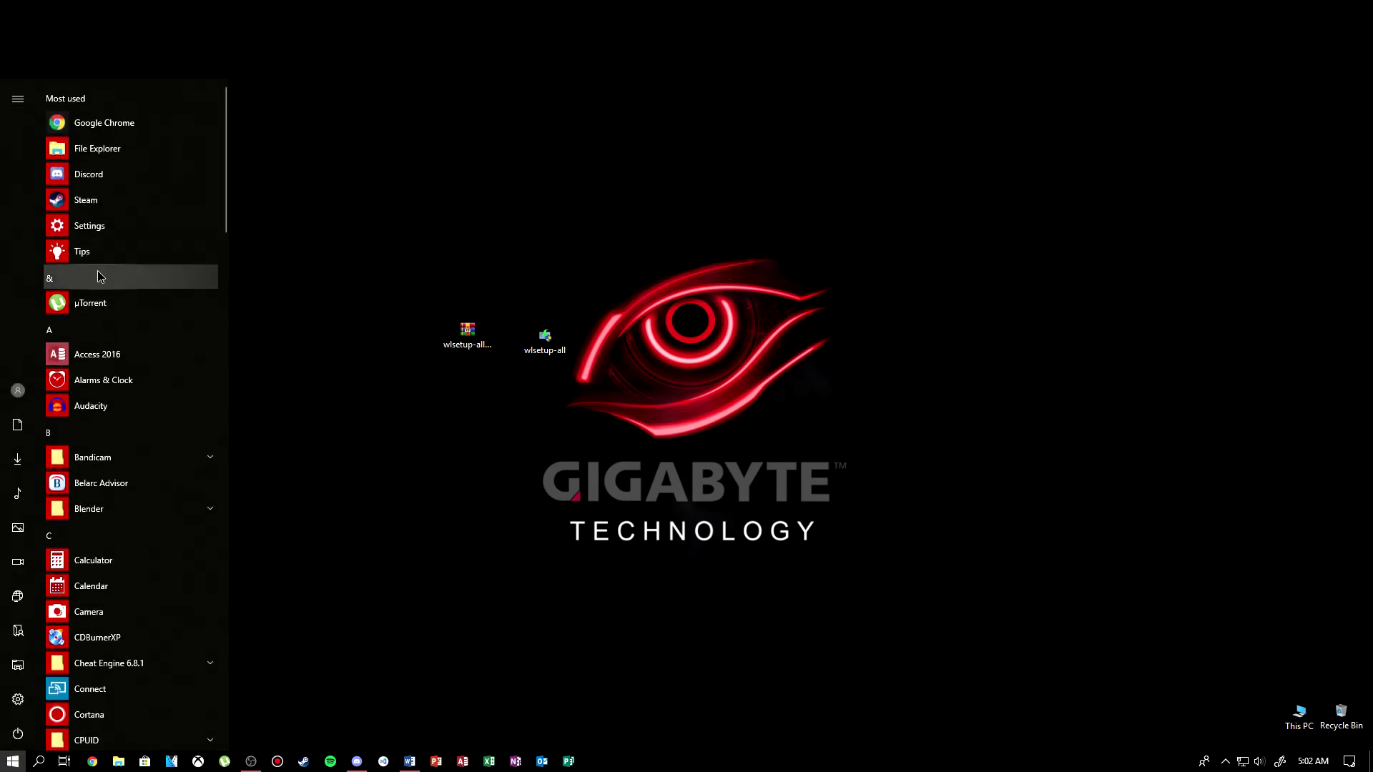
type("win")
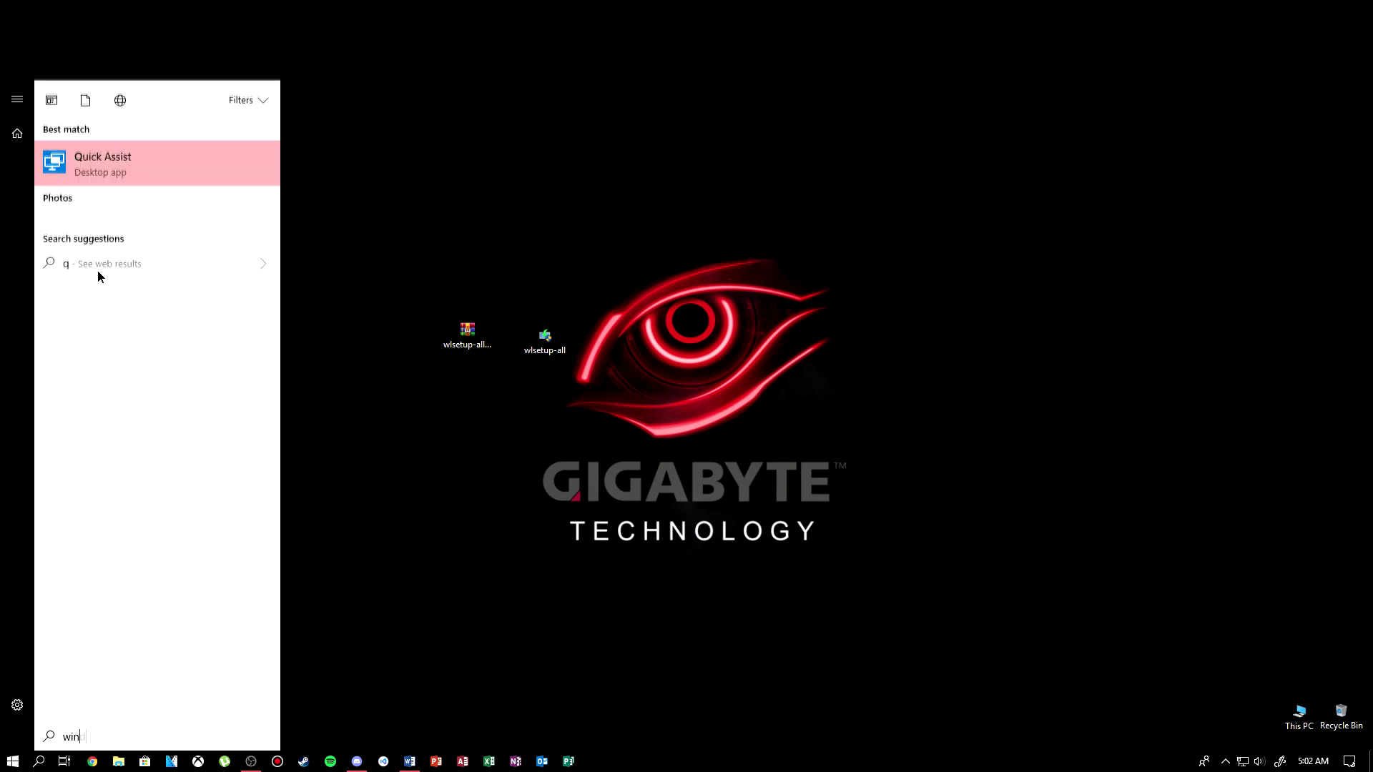
type("dows")
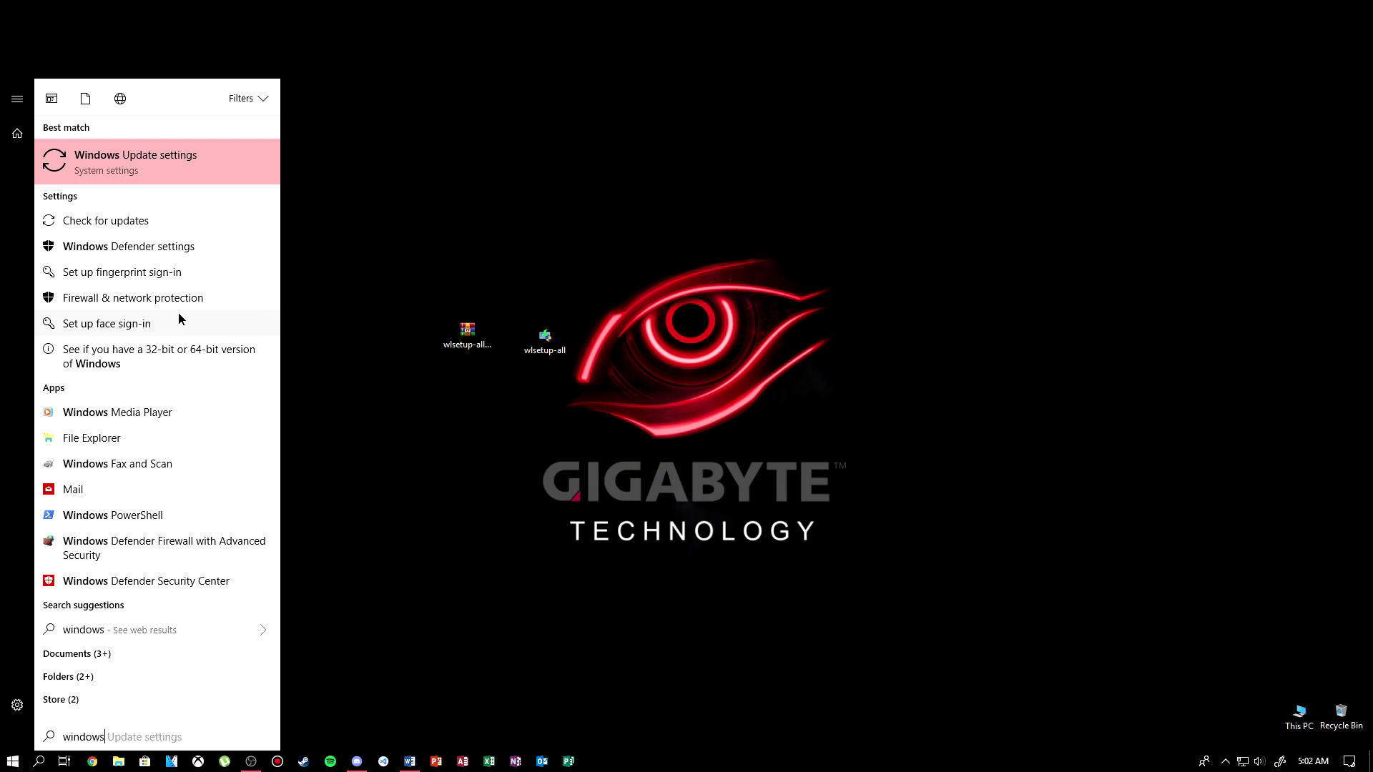
type(" liv")
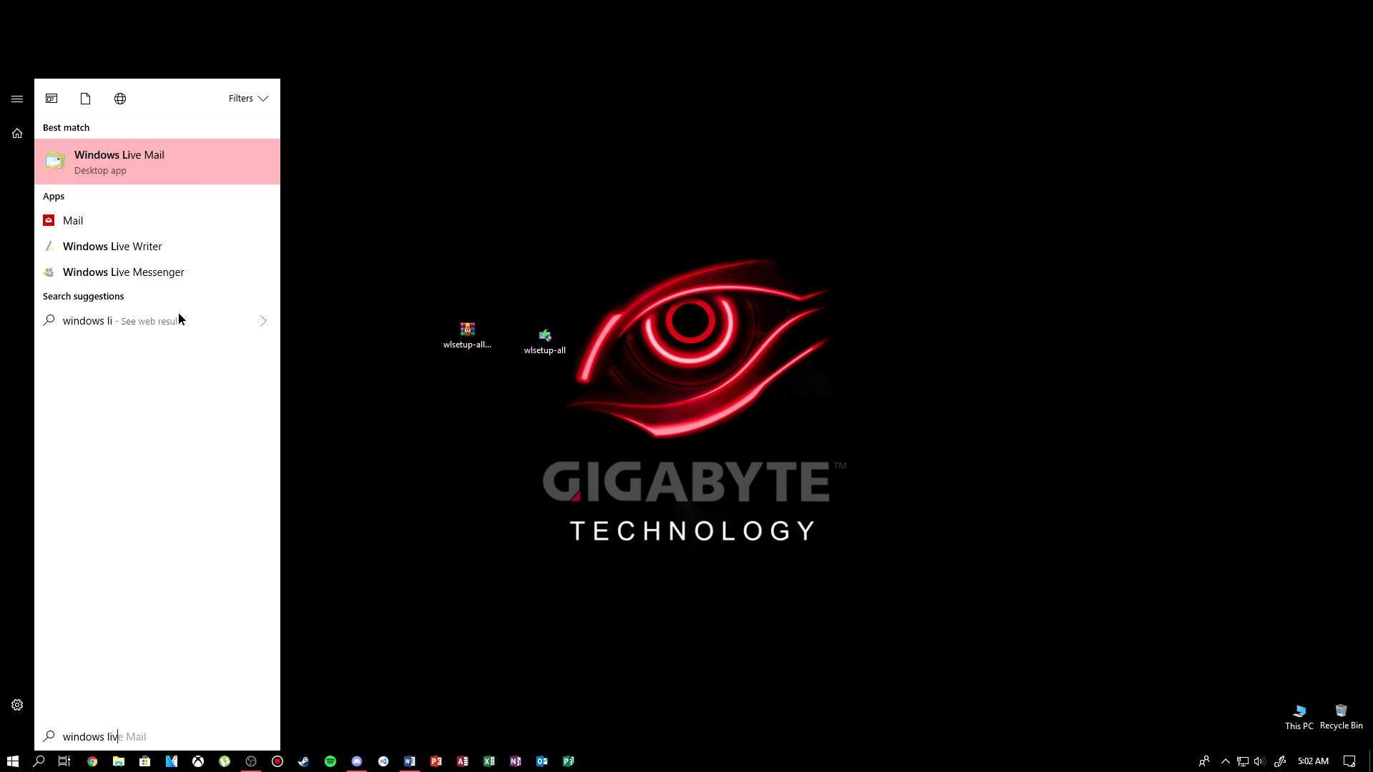
type("e m")
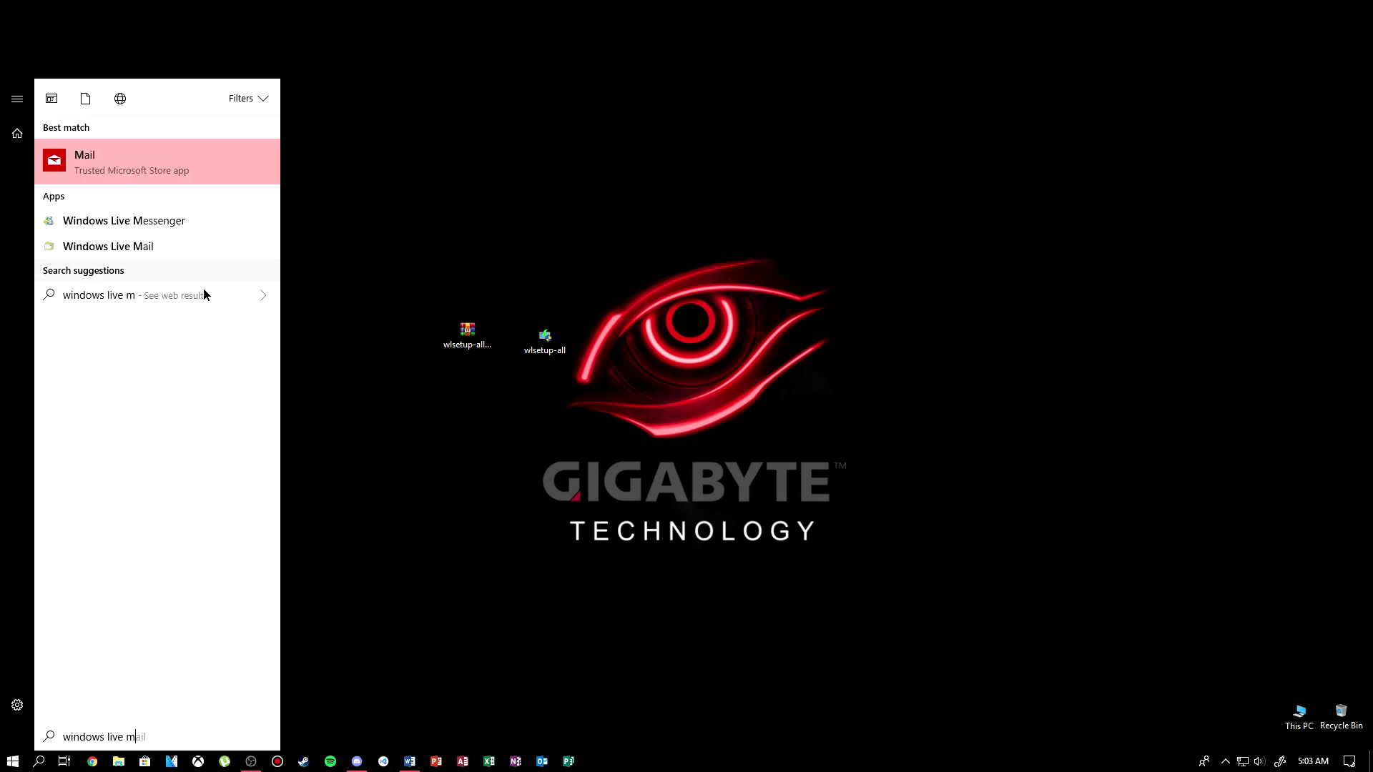
type("o")
key("BackSpace")
key("BackSpace")
key("BackSpace")
key("BackSpace")
key("BackSpace")
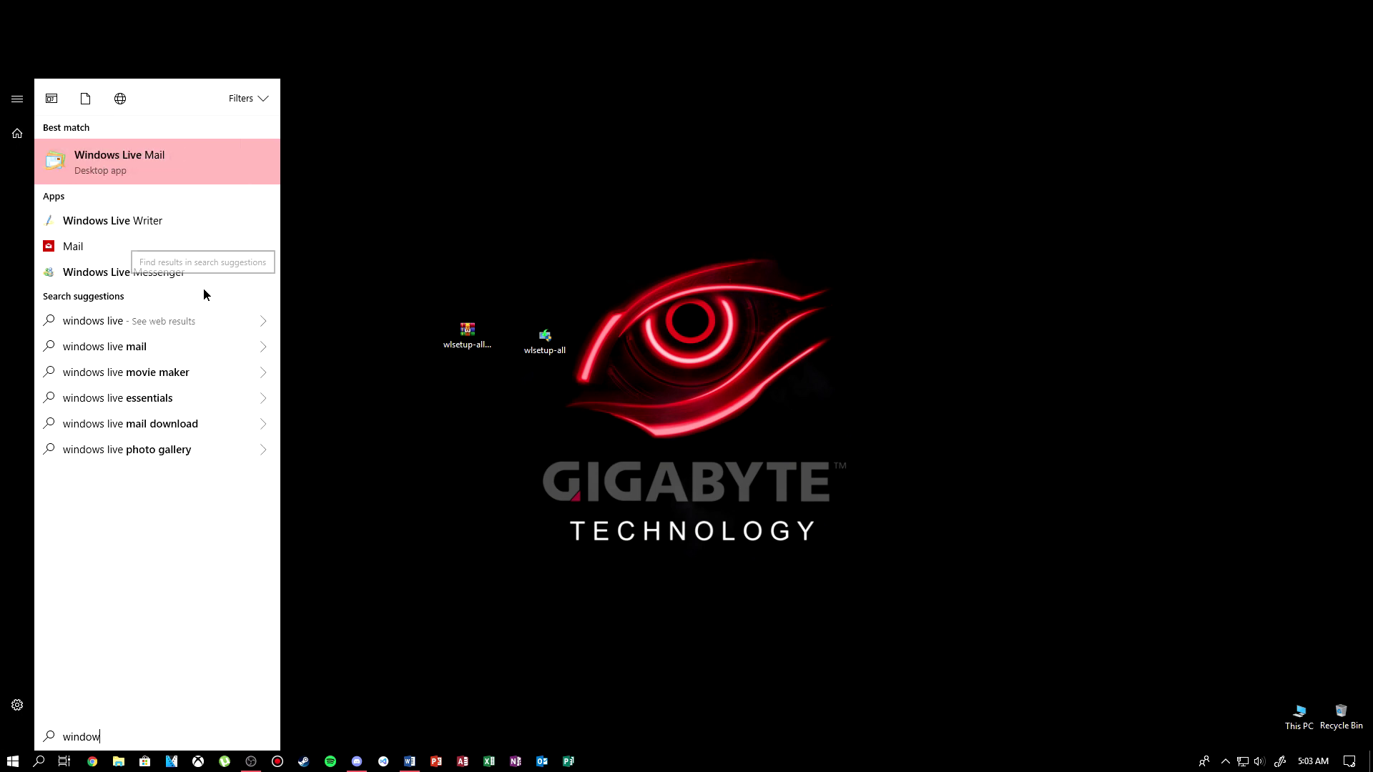
key("BackSpace")
key("BackSpace")
key("BackSpace")
type("movie ")
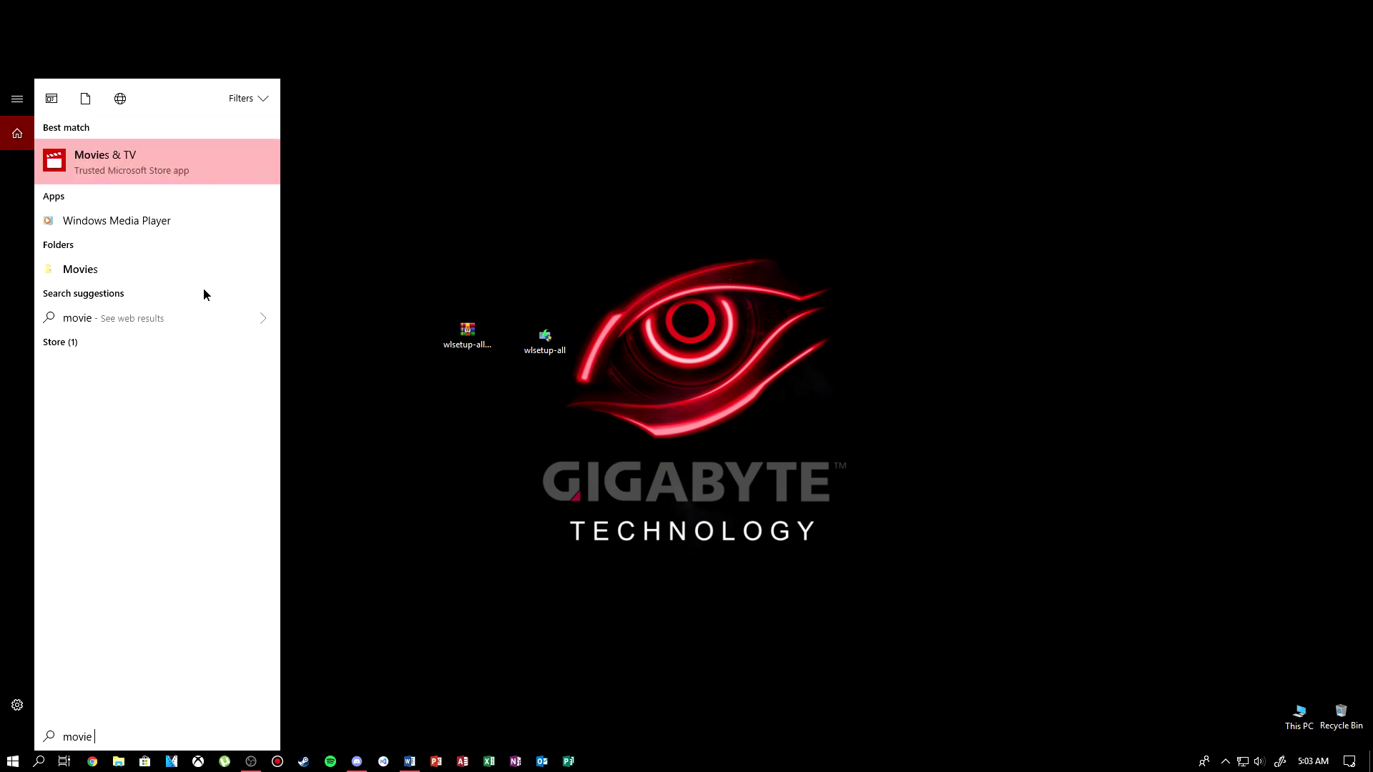
type("maker")
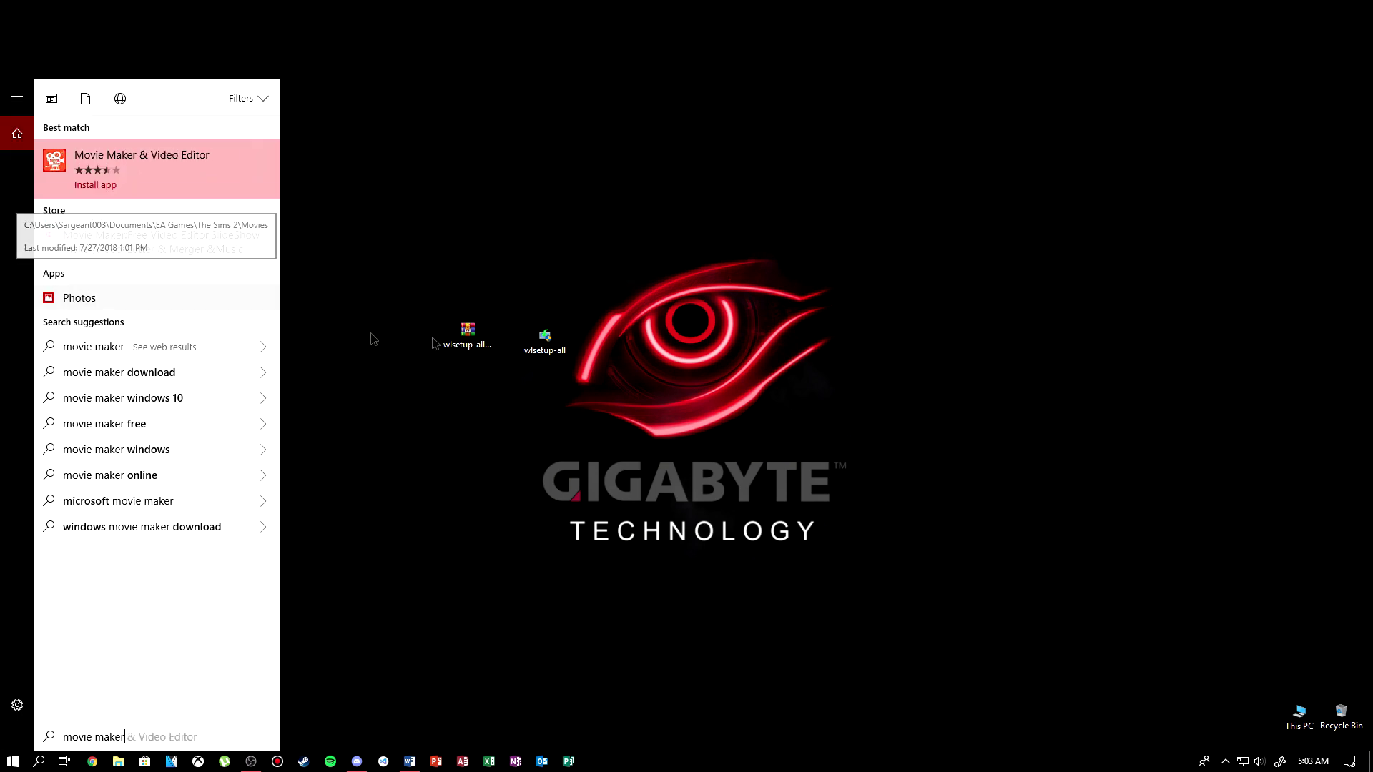
left_click(808, 420)
key("super")
scroll(148, 462, "down", 10)
scroll(107, 515, "up", 5)
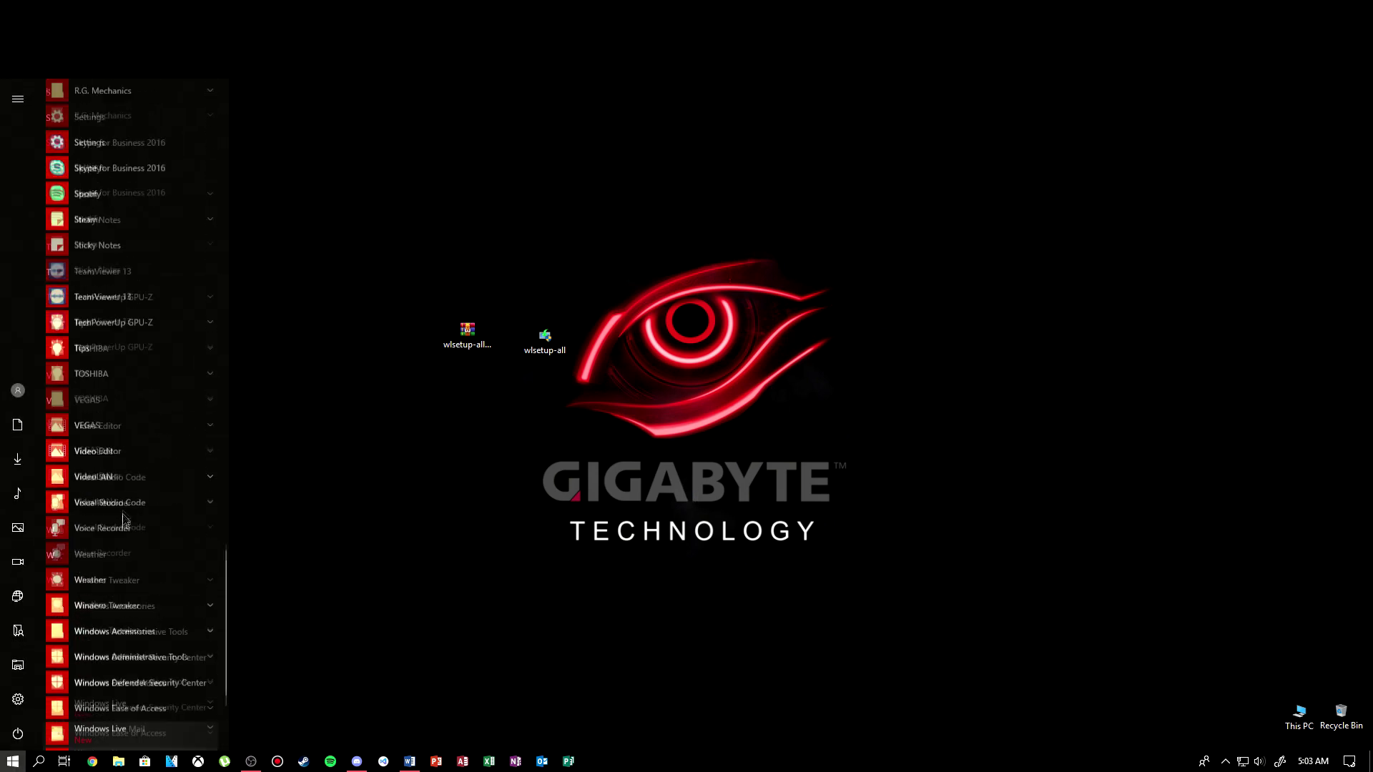
scroll(97, 644, "up", 3)
scroll(97, 644, "up", 4)
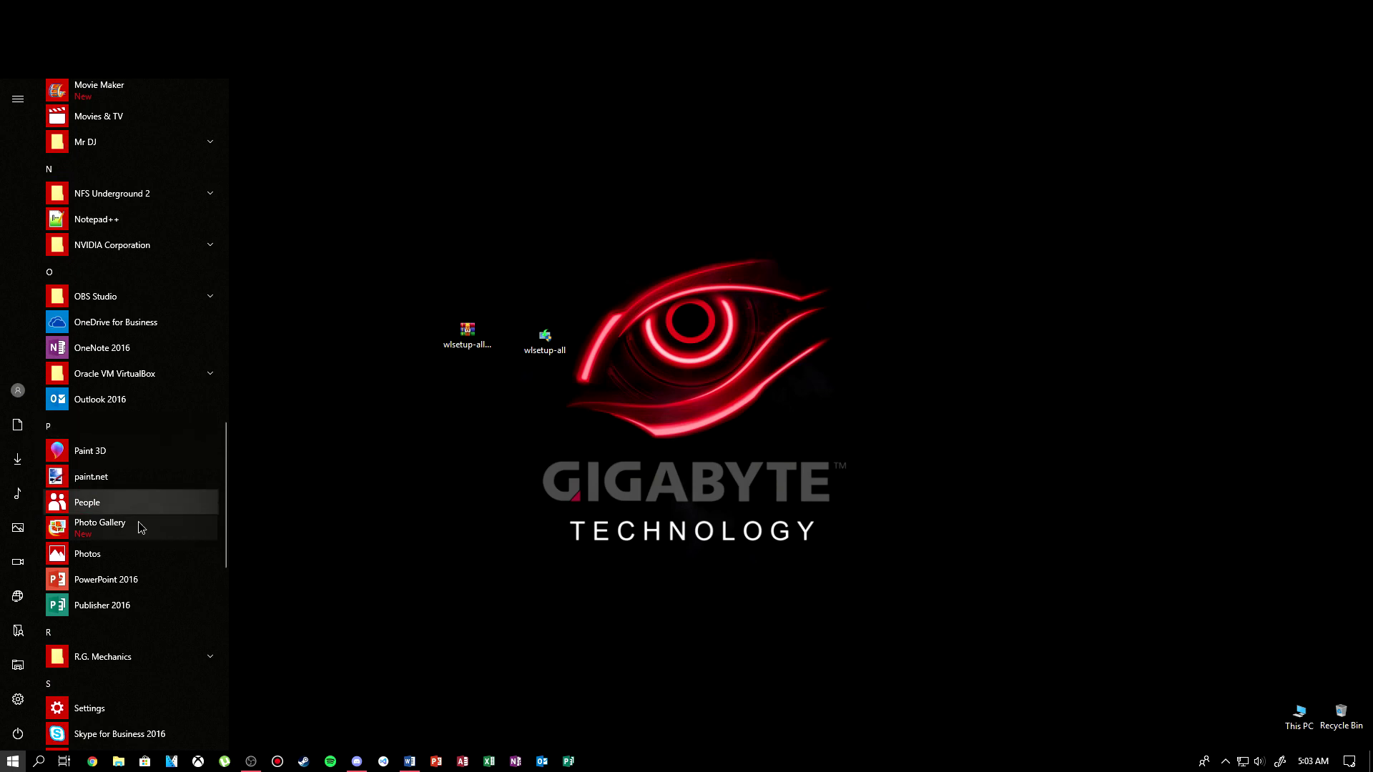
scroll(137, 532, "up", 3)
left_click(118, 490)
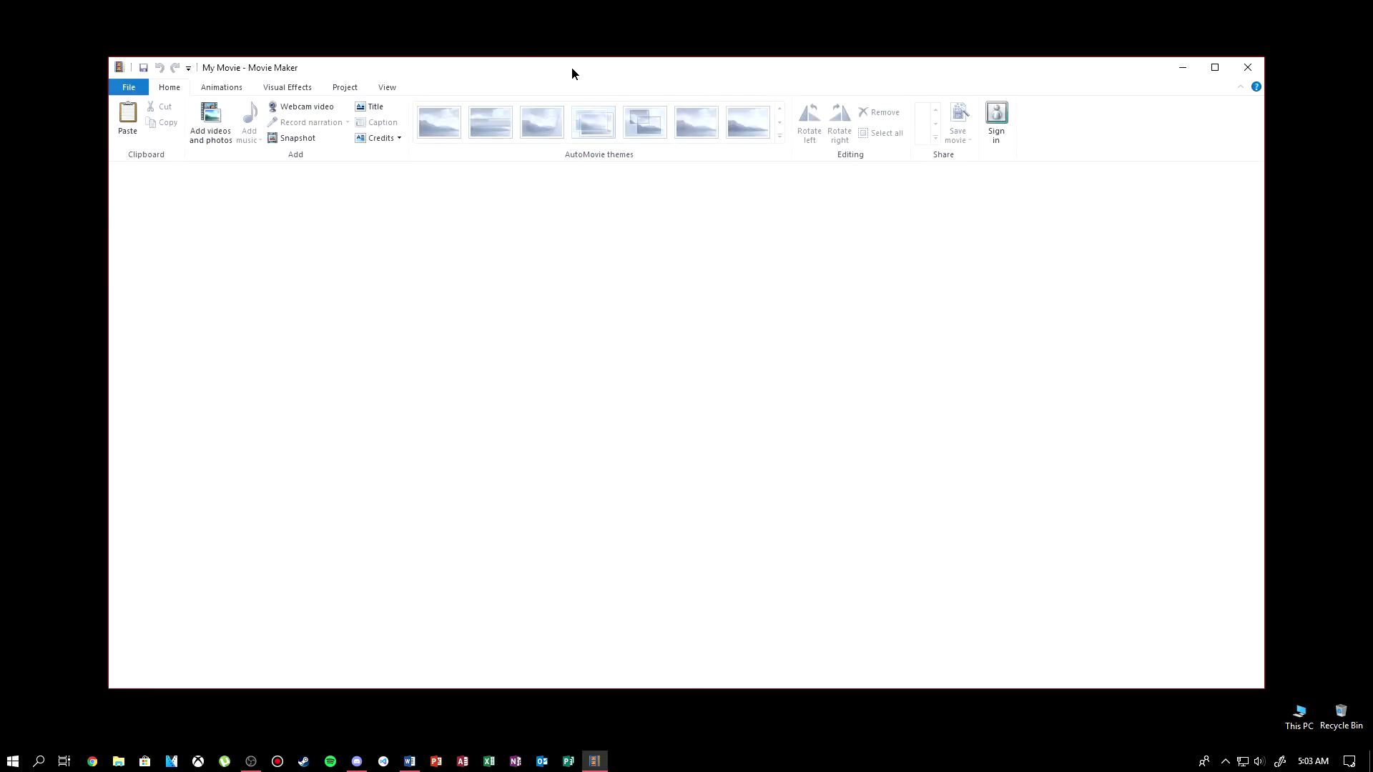
Reposition the empty Movie Maker window and close it
mouse_move(573, 66)
left_mouse_down()
mouse_move(603, 78)
mouse_move(544, 88)
left_mouse_up()
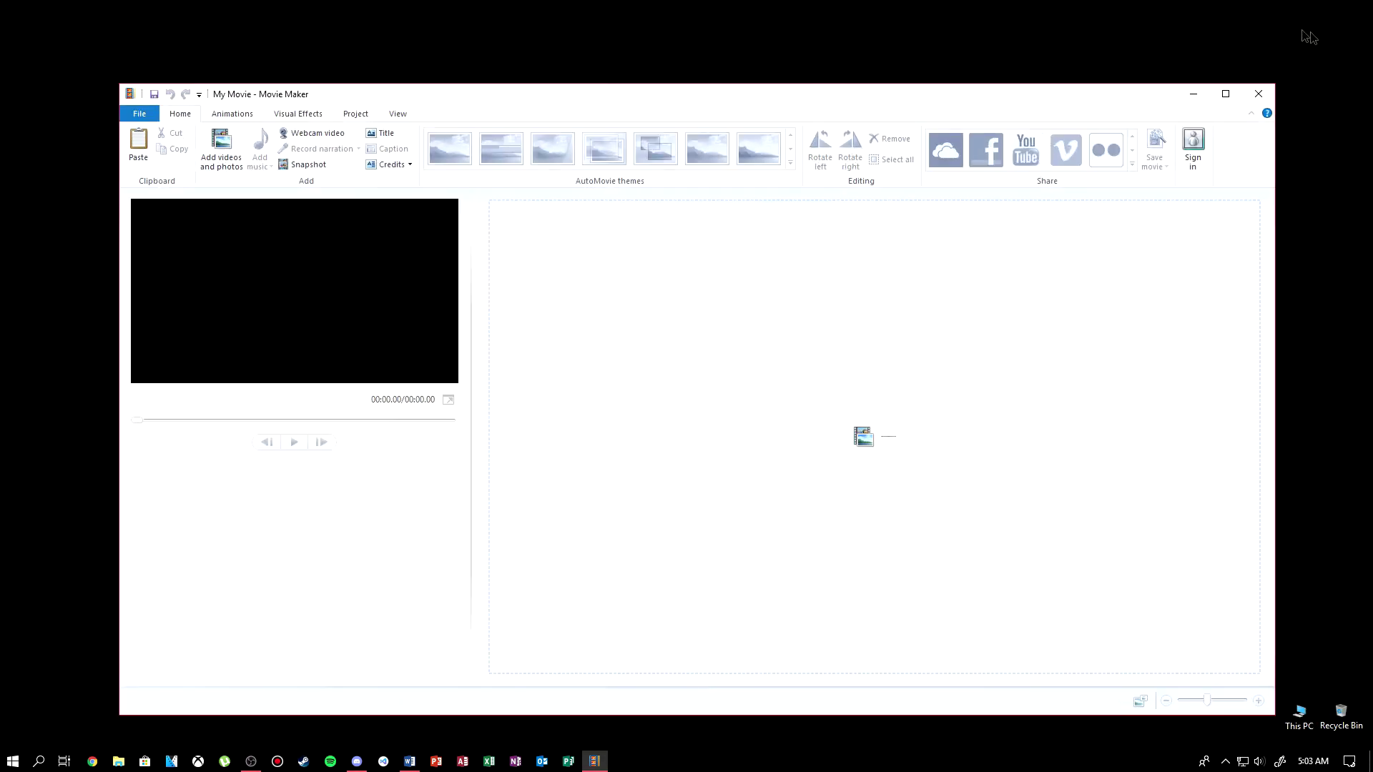
left_click(1258, 94)
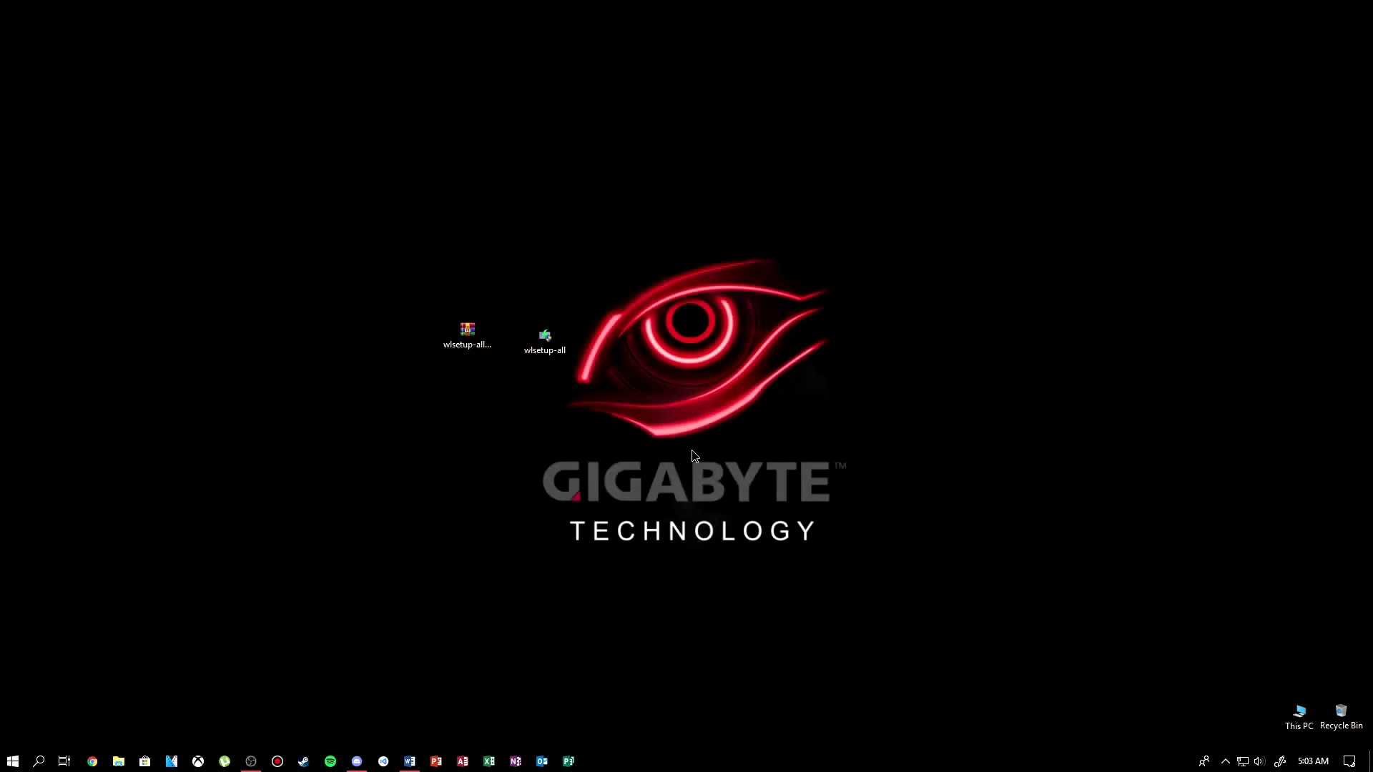